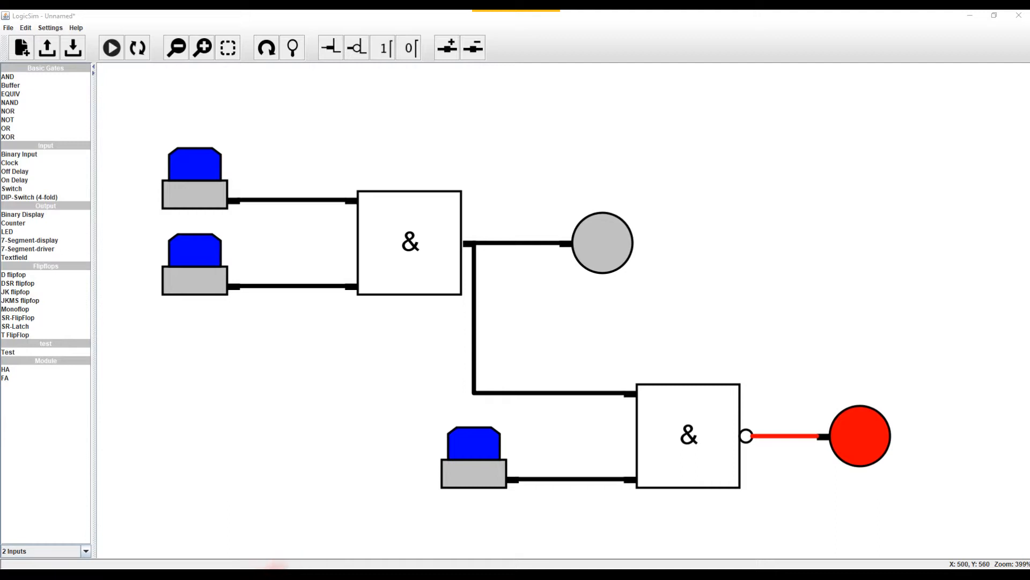
Switch to the browser and view the GitHub release page for LogicSim-3.1-20200417.zip.
{"action": "left_click", "coordinate": [278, 564]}
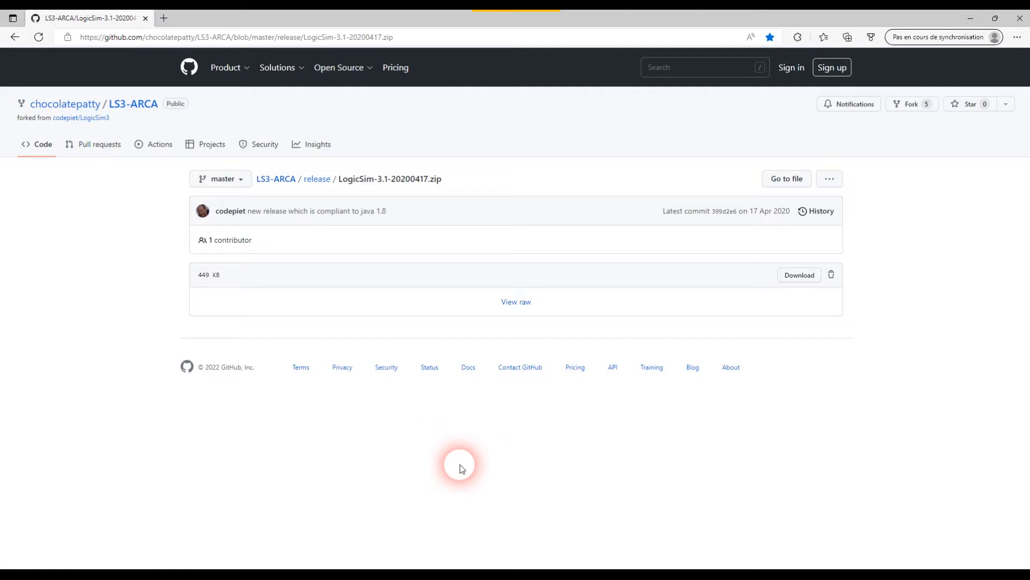
{"action": "mouse_move", "coordinate": [41, 110]}
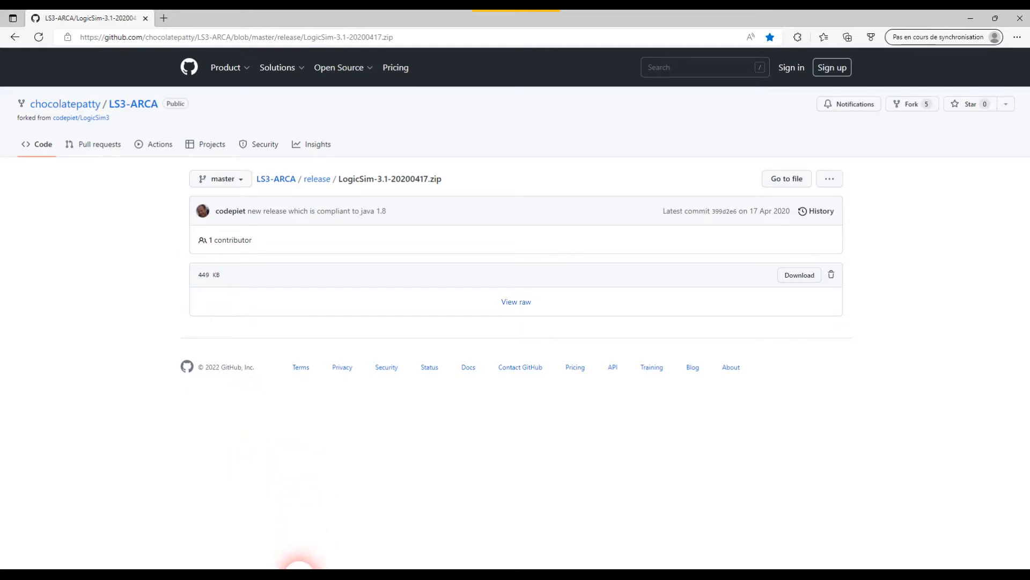
Close LogicSim discarding the modified circuit, and relaunch it from logicsim.bat in a maximized window.
{"action": "left_click", "coordinate": [299, 566]}
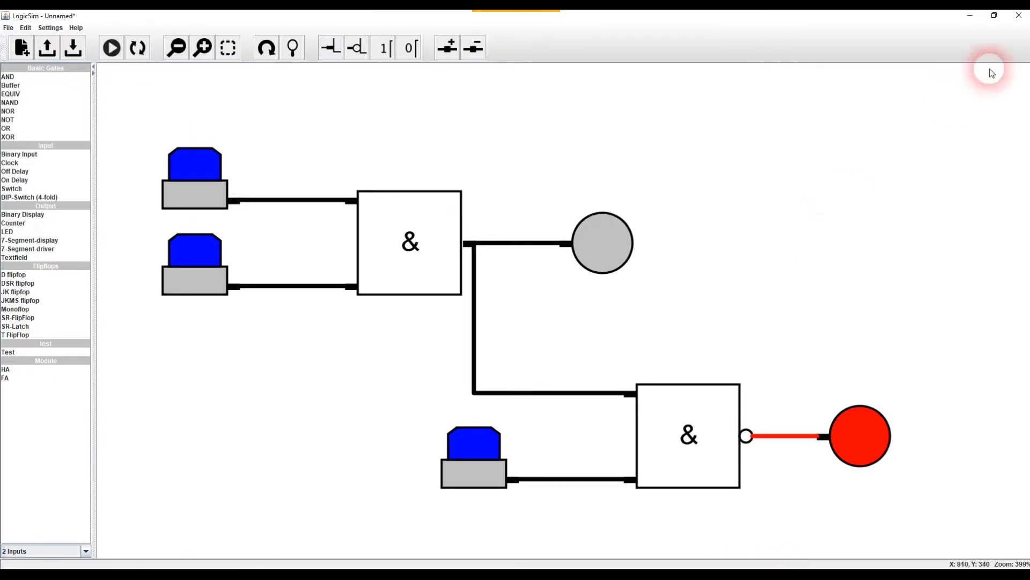
{"action": "left_click", "coordinate": [1019, 15]}
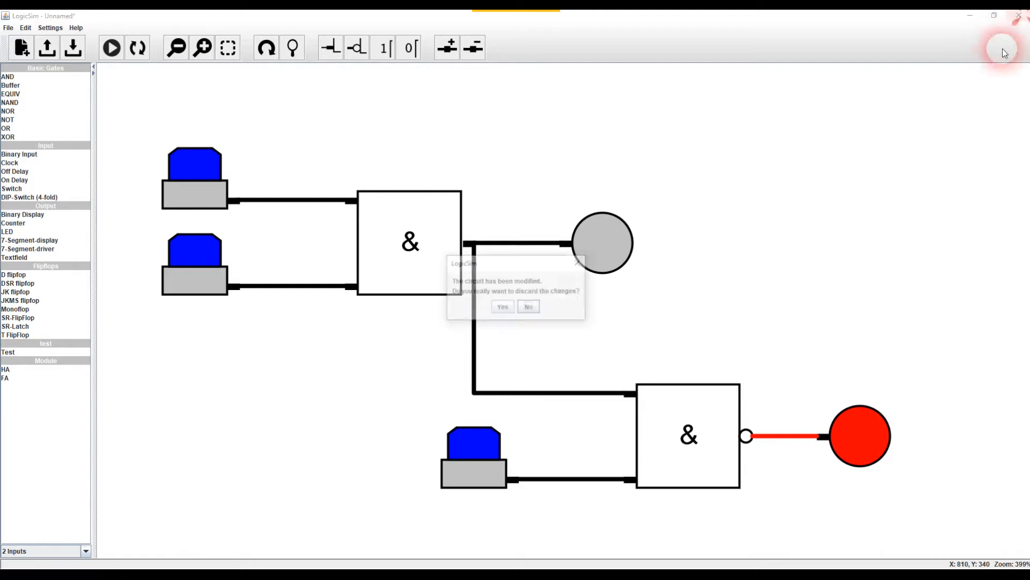
{"action": "left_click", "coordinate": [502, 307]}
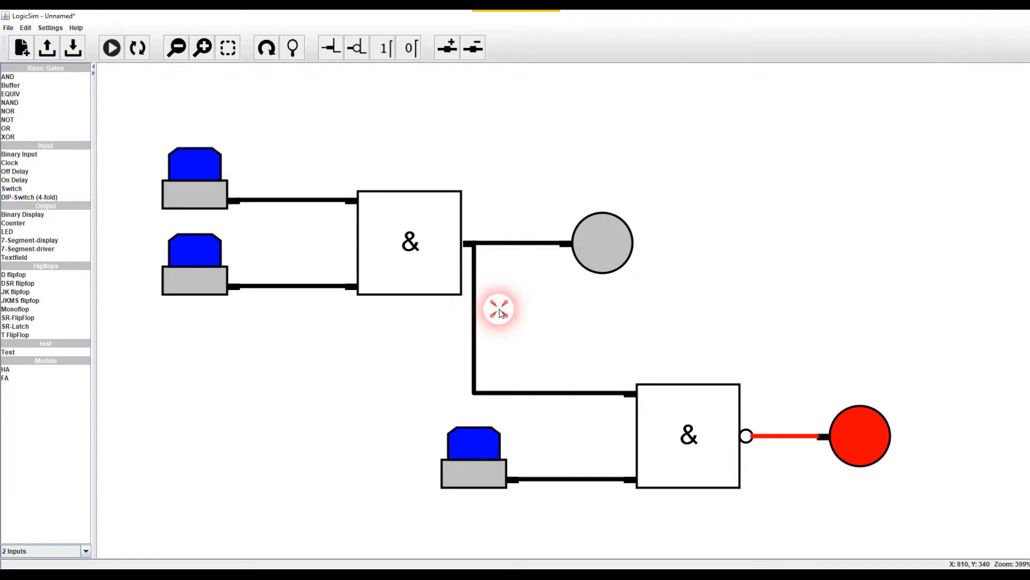
{"action": "double_click", "coordinate": [244, 210]}
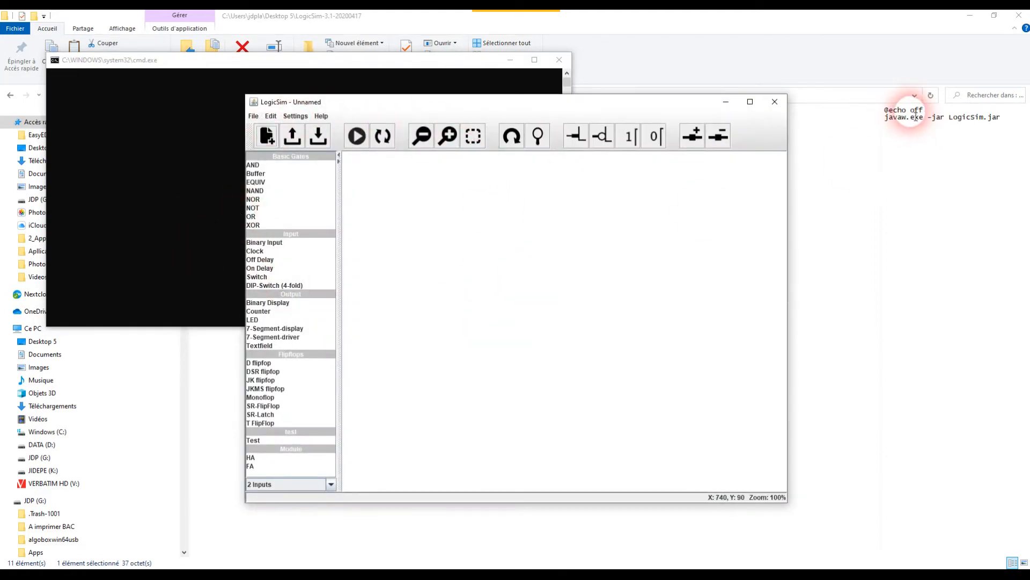
{"action": "left_click", "coordinate": [750, 102]}
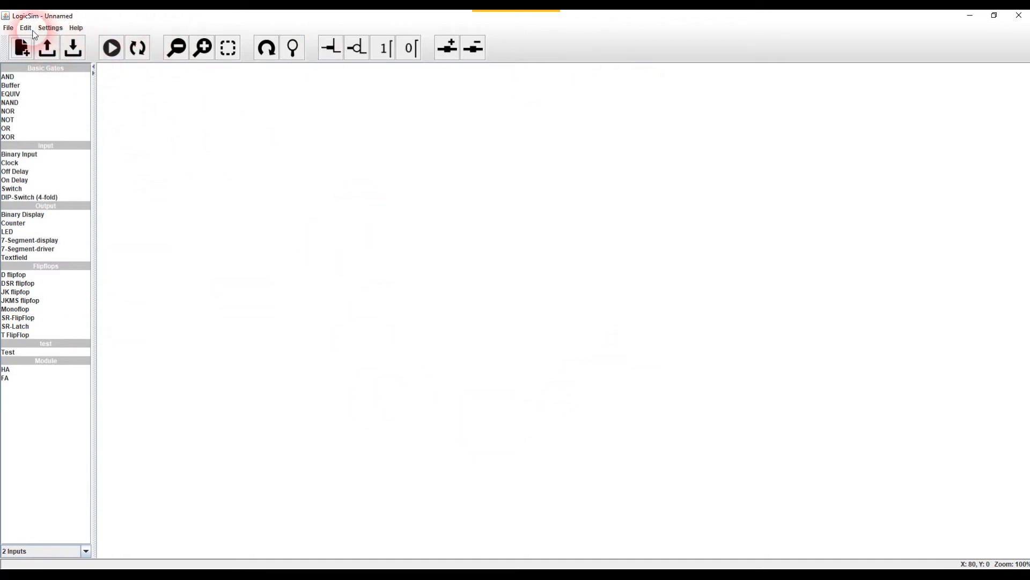
Turn on Draw Grid and Autowiring in the settings.
{"action": "left_click", "coordinate": [52, 30]}
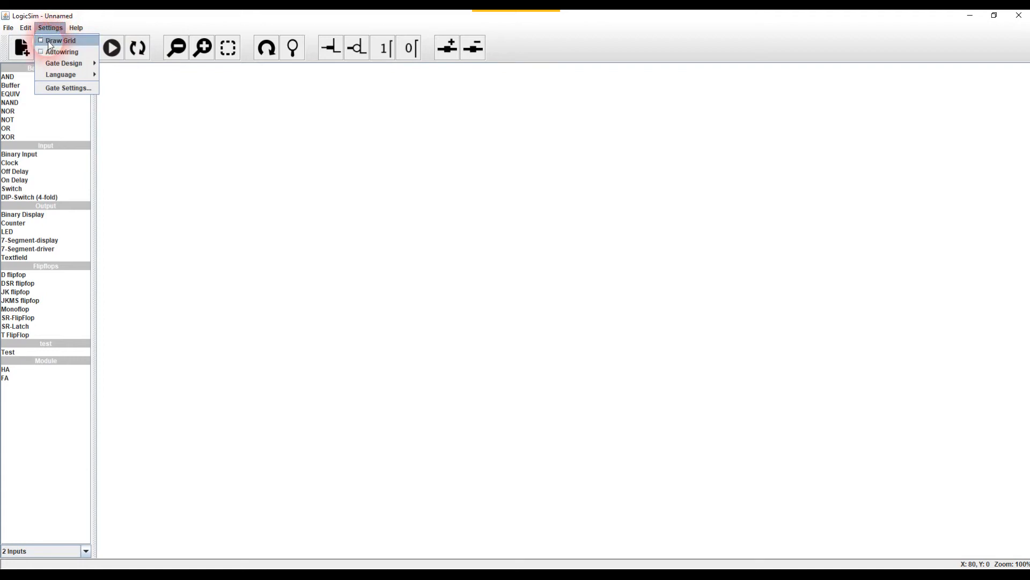
{"action": "left_click", "coordinate": [54, 41]}
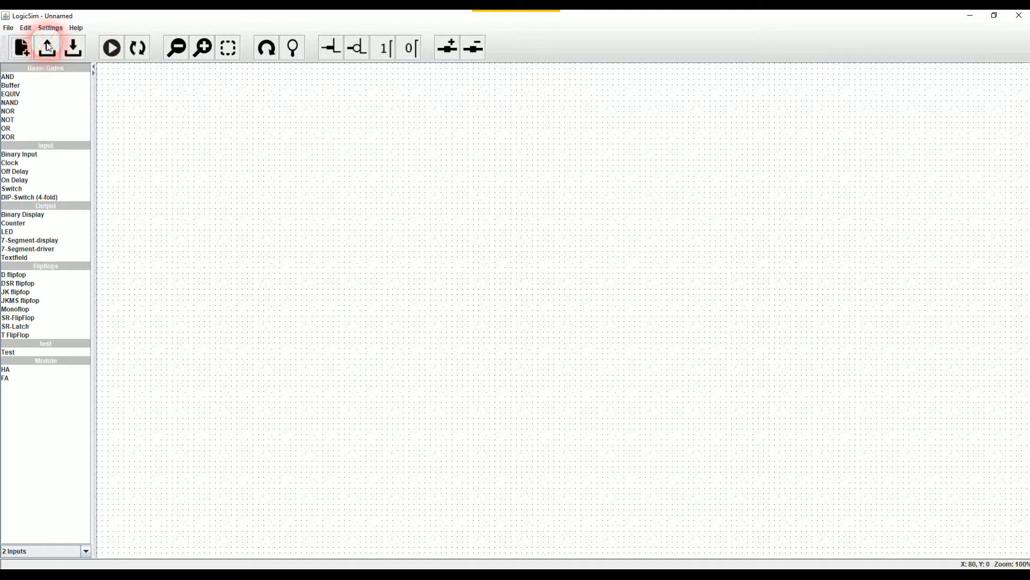
{"action": "left_click", "coordinate": [50, 29]}
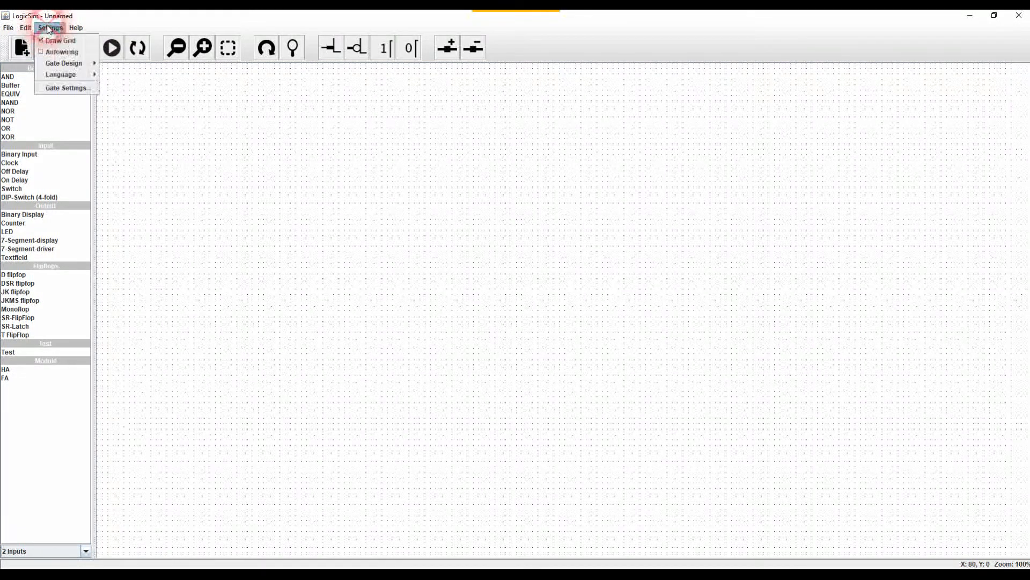
{"action": "left_click", "coordinate": [59, 53]}
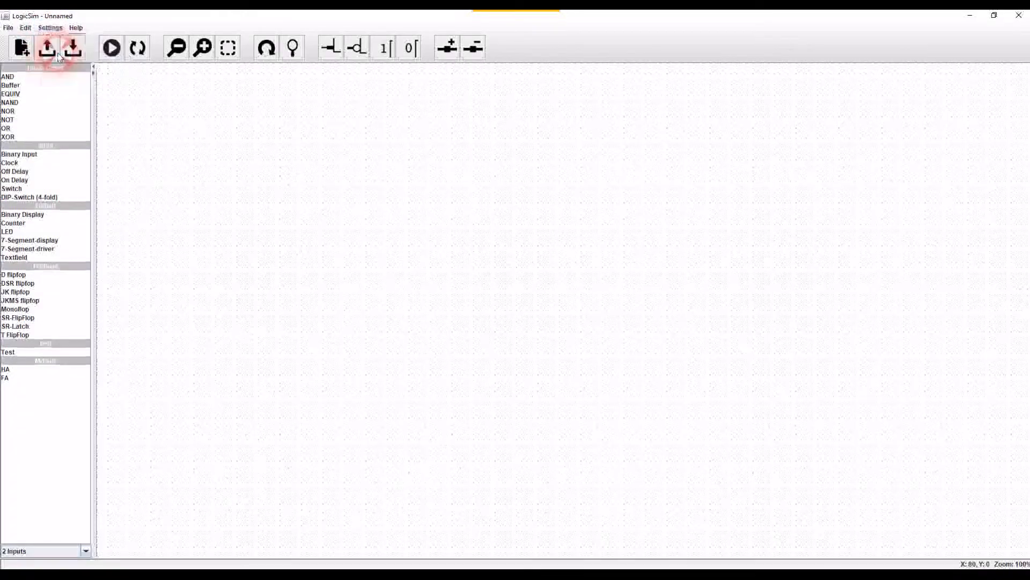
Set the gate design to ANSI.
{"action": "left_click", "coordinate": [55, 29]}
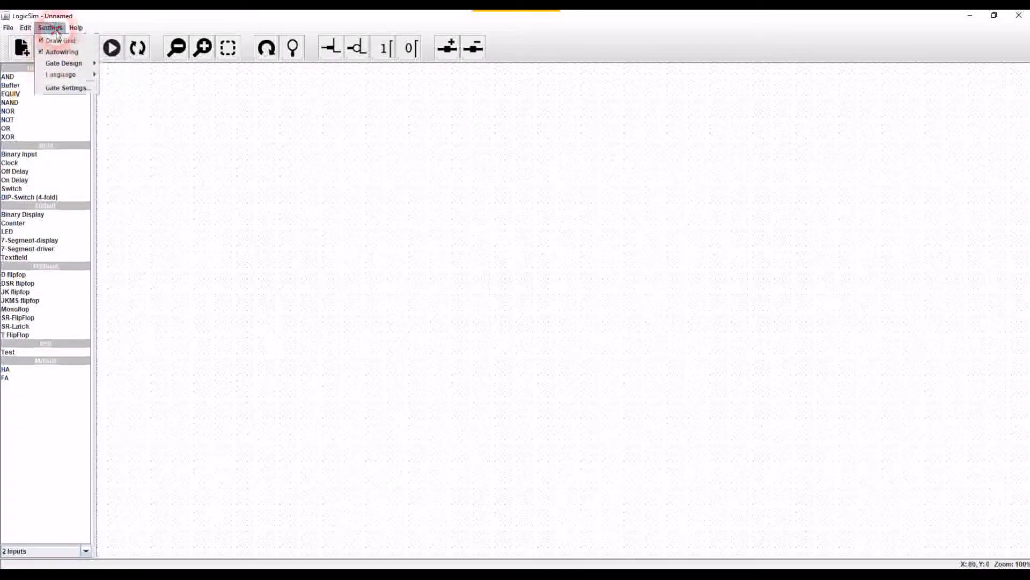
{"action": "left_click", "coordinate": [69, 63]}
{"action": "left_click", "coordinate": [117, 75]}
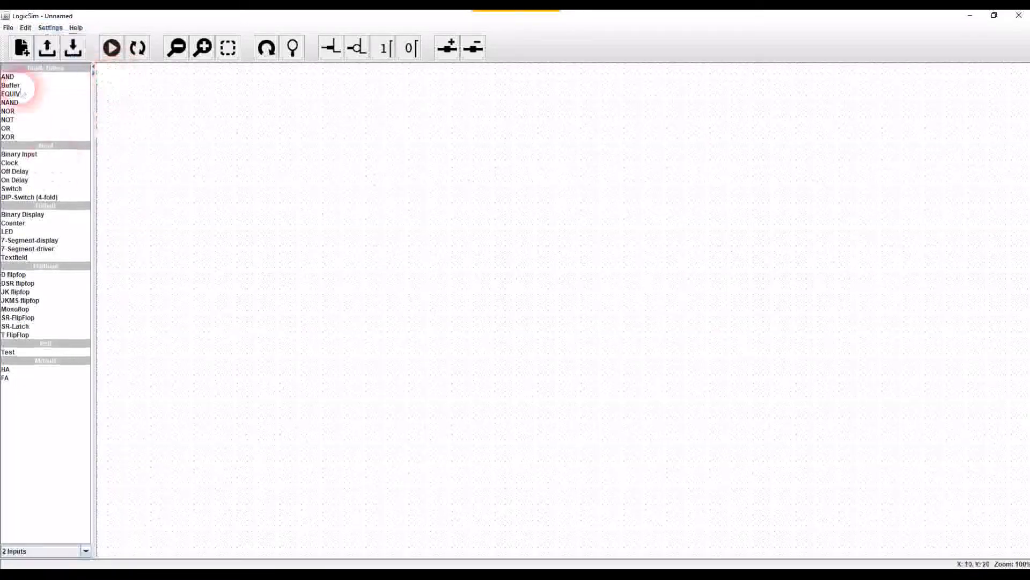
Add a two-input AND gate and place it near the middle of the canvas.
{"action": "left_click", "coordinate": [7, 77]}
{"action": "left_click", "coordinate": [132, 102]}
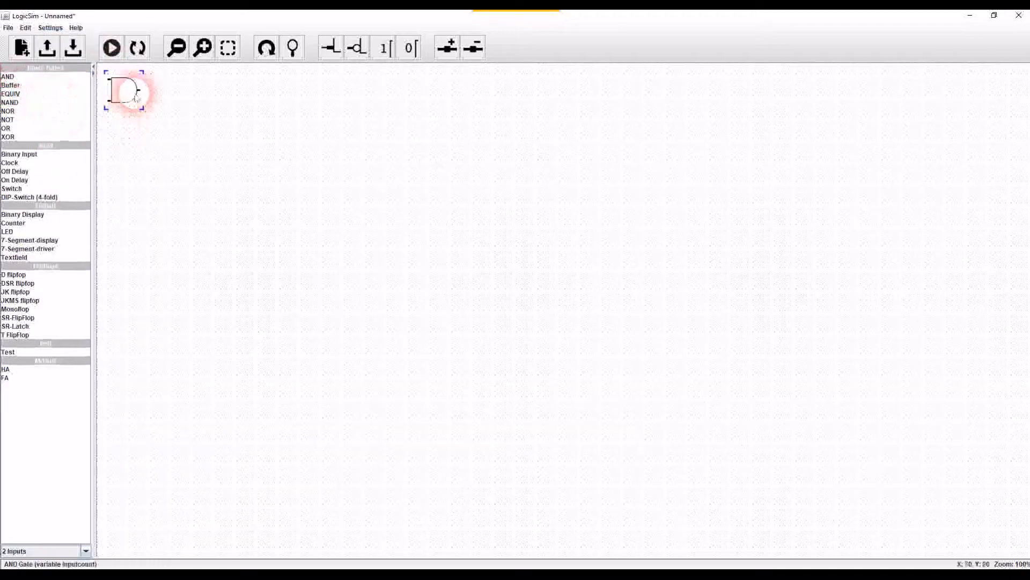
{"action": "left_click_drag", "start_coordinate": [177, 142], "coordinate": [529, 282]}
{"action": "scroll", "coordinate": [535, 295], "scroll_direction": "up", "scroll_amount": 2}
{"action": "scroll", "coordinate": [535, 294], "scroll_direction": "up", "scroll_amount": 5}
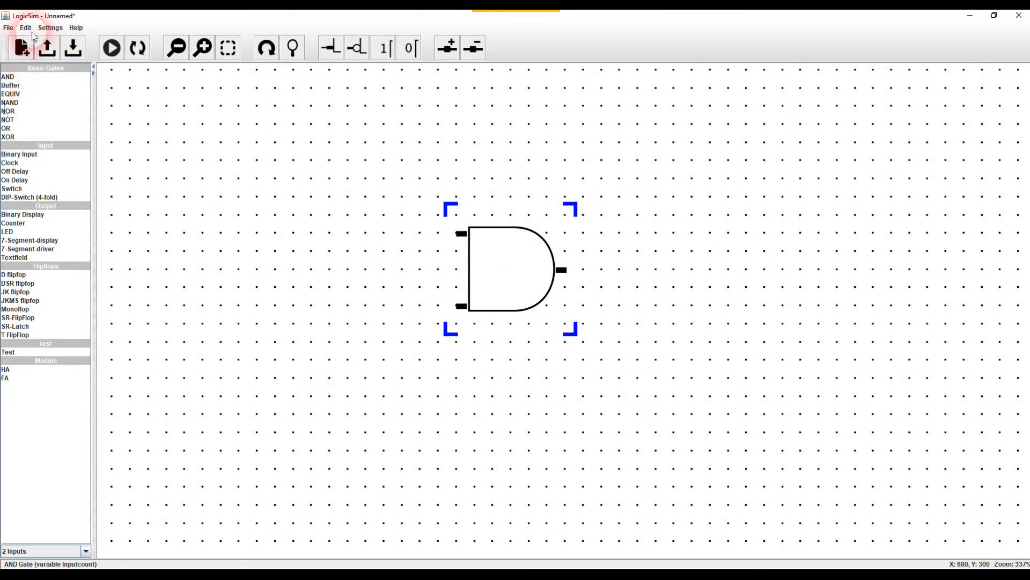
Set the gate design to IEC.
{"action": "left_click", "coordinate": [50, 28]}
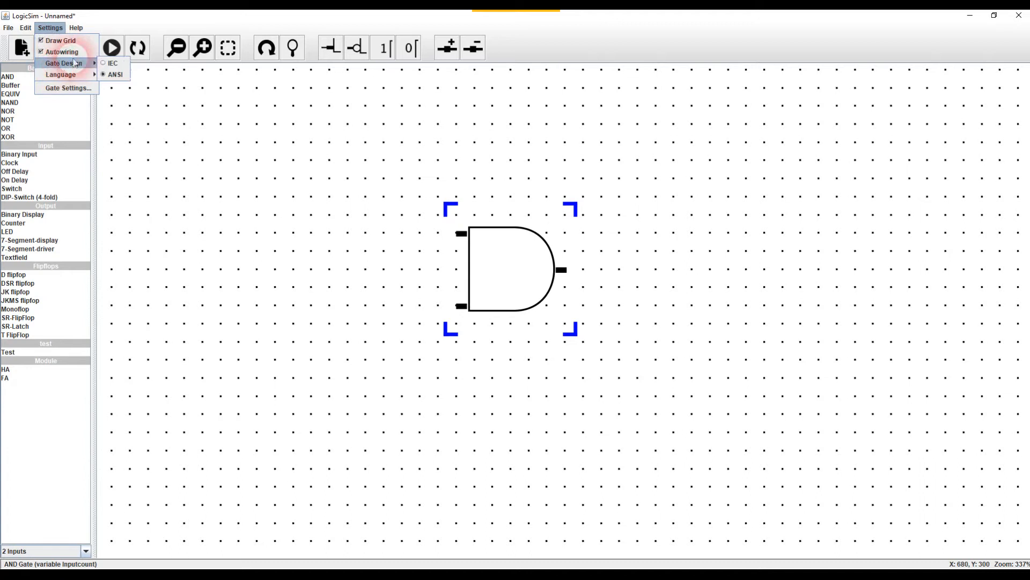
{"action": "left_click", "coordinate": [111, 64]}
{"action": "left_click", "coordinate": [504, 301]}
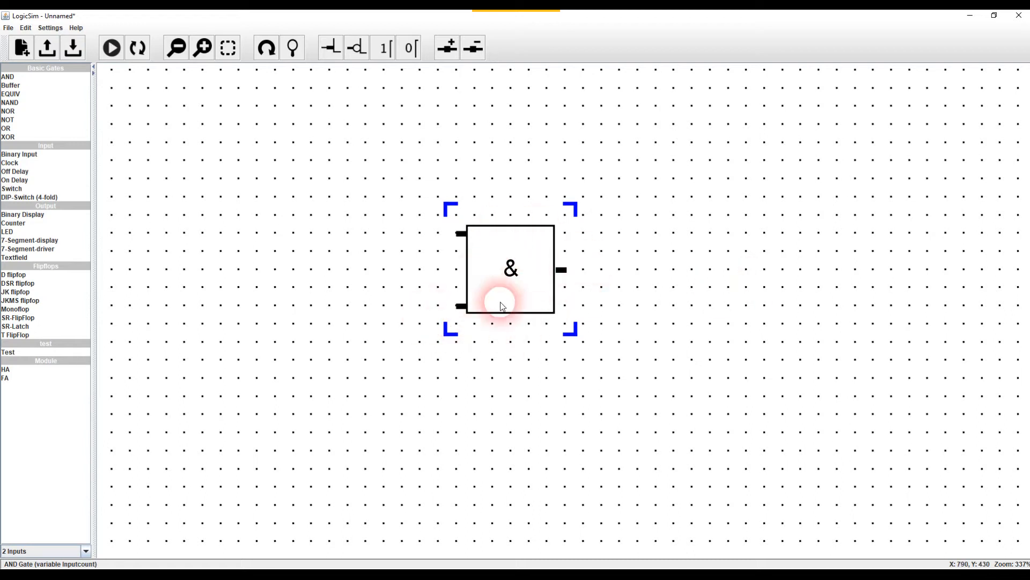
Check the available interface languages, and open fr.txt from the LogicSim languages folder in File Explorer.
{"action": "left_click", "coordinate": [50, 28]}
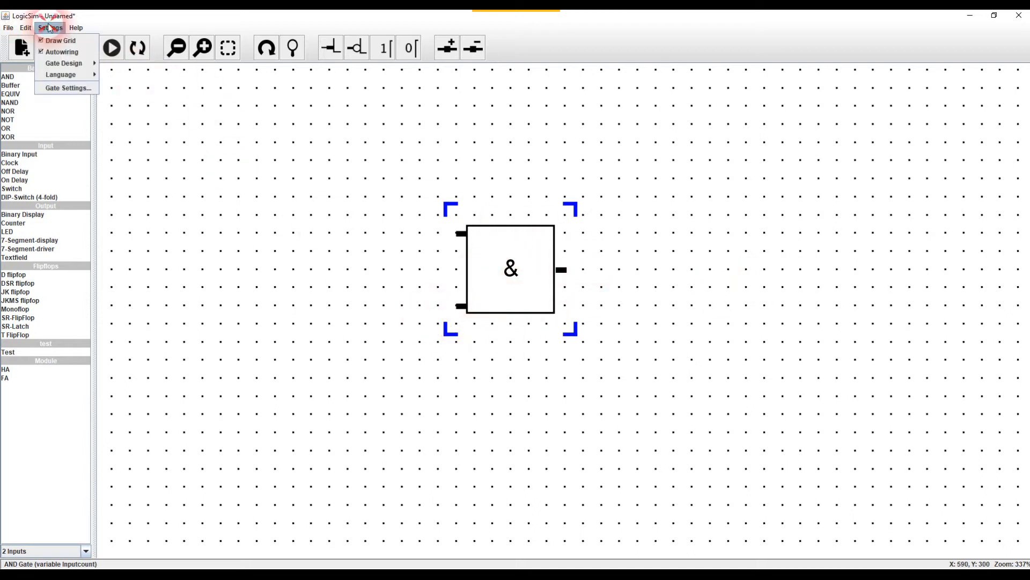
{"action": "mouse_move", "coordinate": [49, 78]}
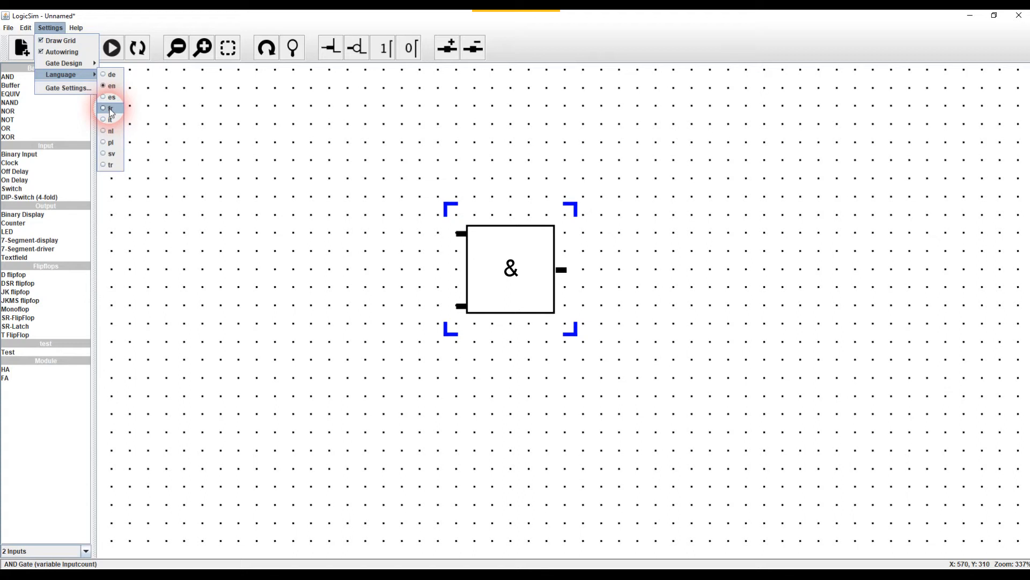
{"action": "left_click", "coordinate": [299, 568]}
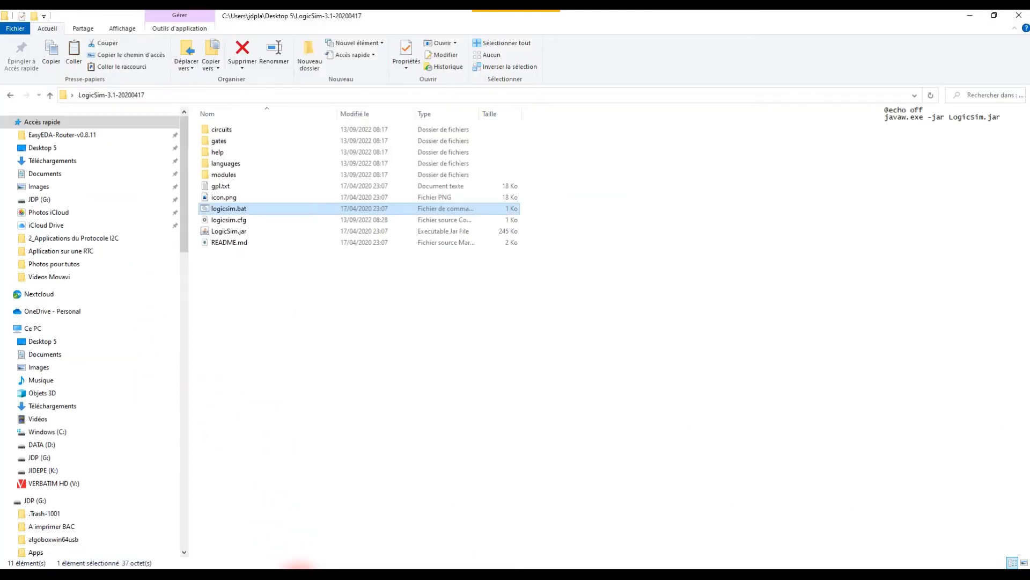
{"action": "left_click", "coordinate": [228, 164]}
{"action": "left_click", "coordinate": [229, 170]}
{"action": "left_click", "coordinate": [203, 168]}
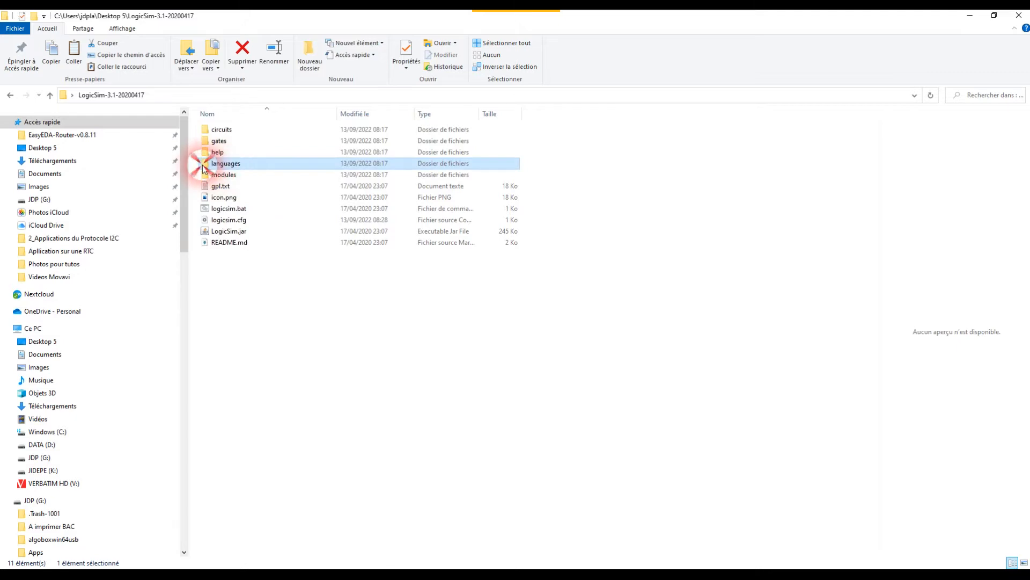
{"action": "double_click", "coordinate": [203, 168]}
{"action": "left_click", "coordinate": [234, 162]}
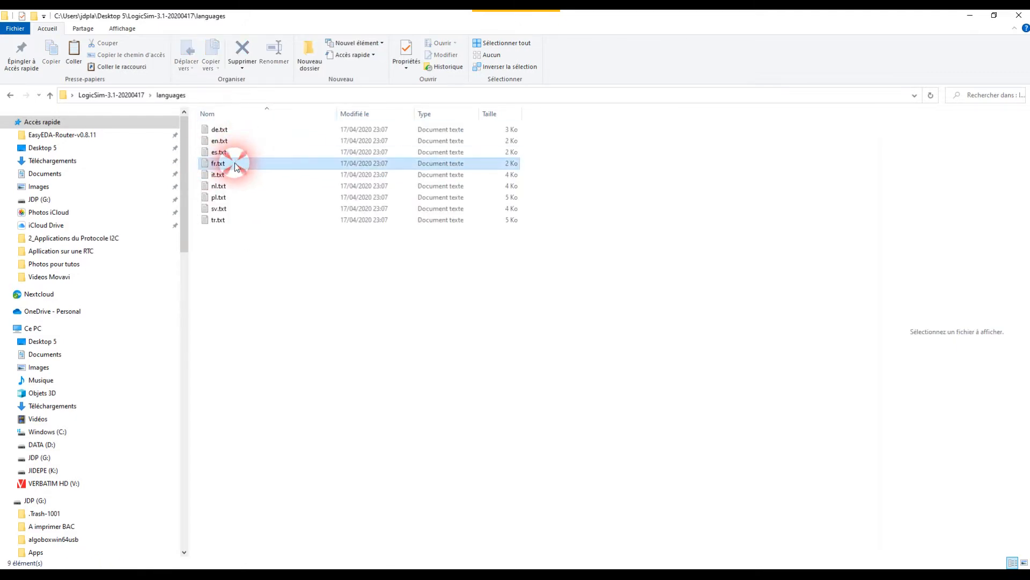
{"action": "double_click", "coordinate": [224, 164]}
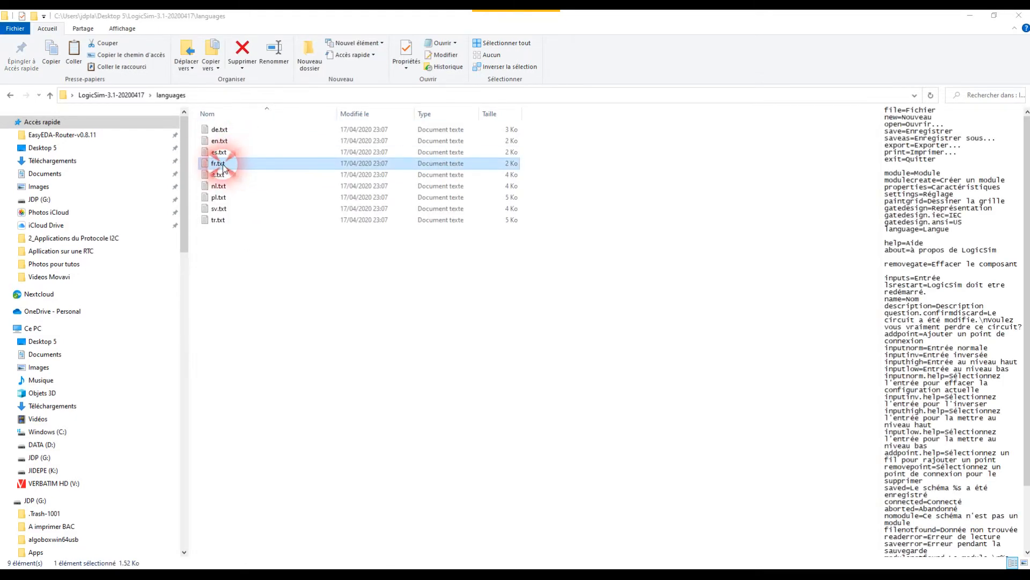
Examine the French translation entries in fr.txt, and return to the circuit in LogicSim.
{"action": "left_click", "coordinate": [901, 216]}
{"action": "left_click", "coordinate": [948, 207]}
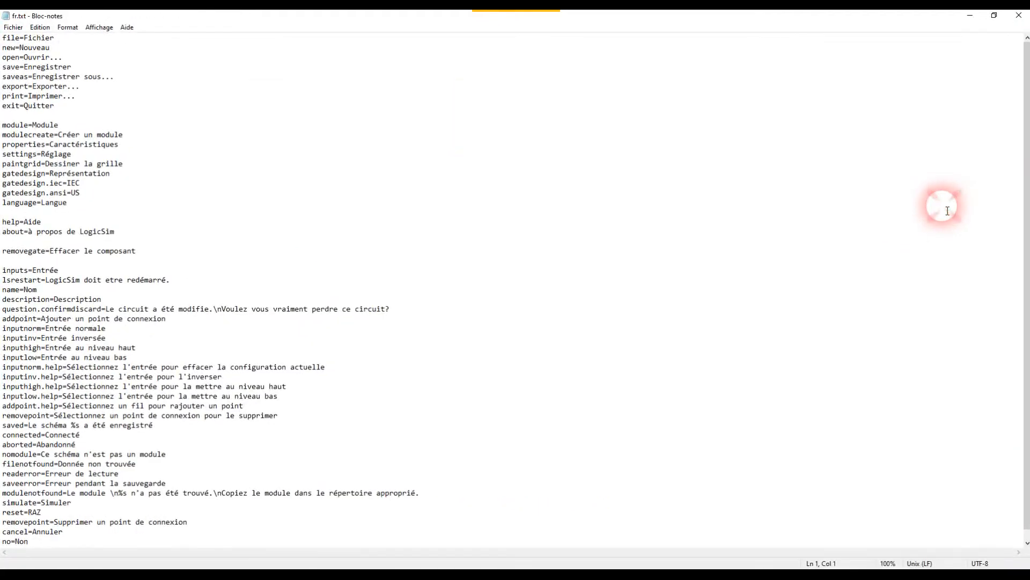
{"action": "left_click", "coordinate": [55, 272]}
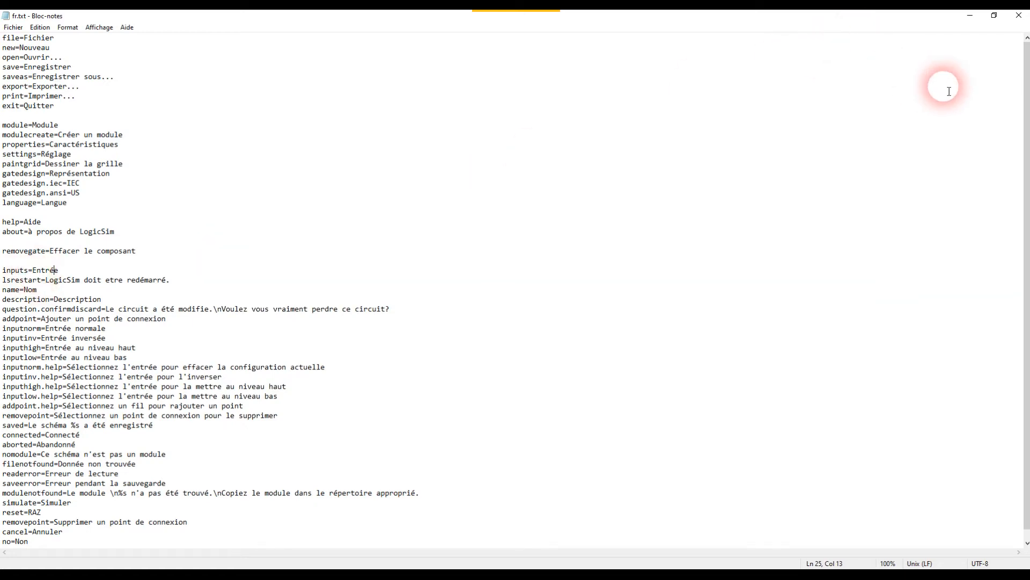
{"action": "left_click", "coordinate": [1011, 21]}
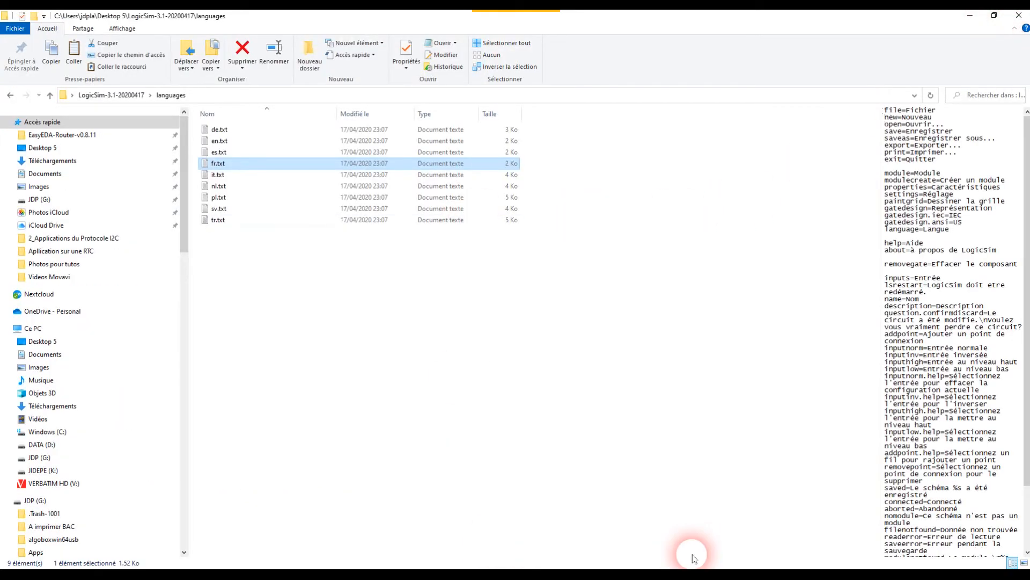
{"action": "mouse_move", "coordinate": [784, 564]}
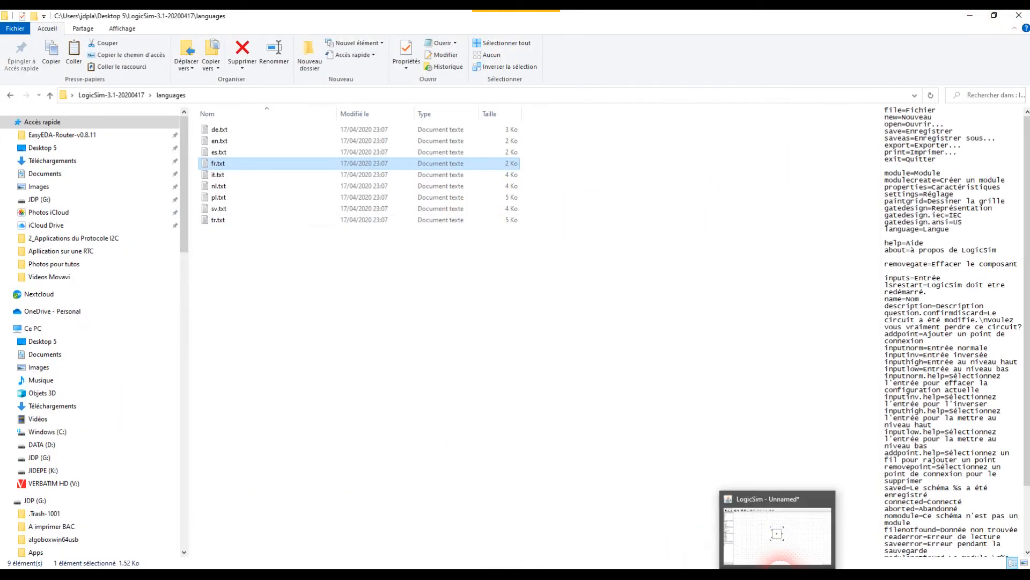
{"action": "left_click", "coordinate": [786, 532]}
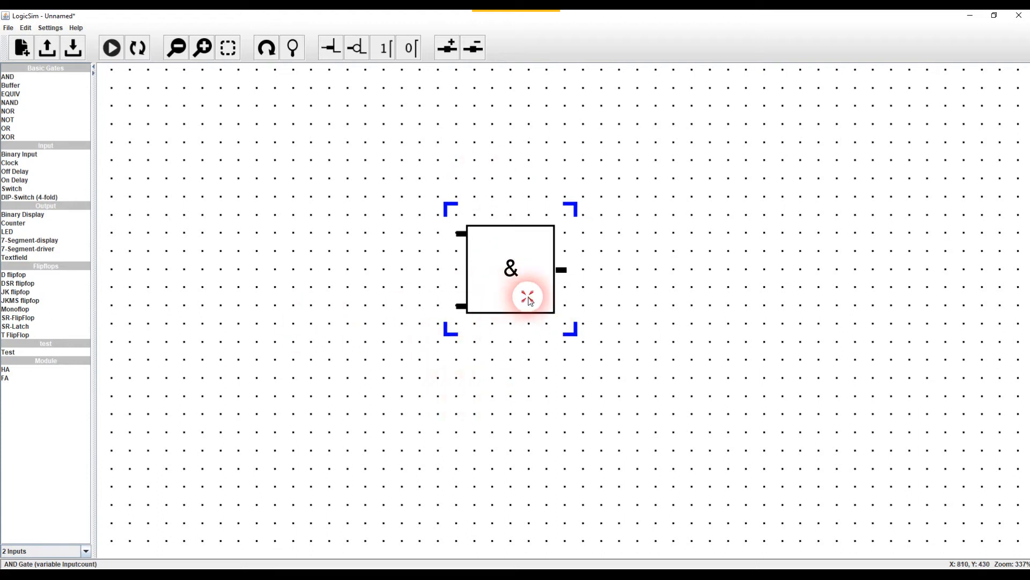
Reposition the AND gate slightly on the canvas using the grid.
{"action": "left_click_drag", "start_coordinate": [523, 296], "coordinate": [541, 313]}
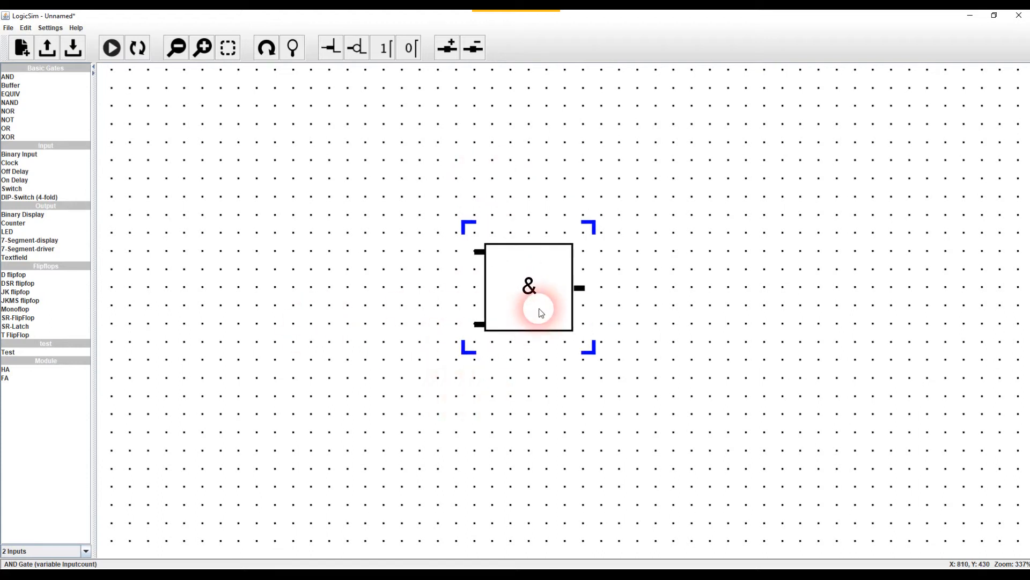
{"action": "scroll", "coordinate": [541, 312], "scroll_direction": "up", "scroll_amount": 4}
{"action": "scroll", "coordinate": [526, 301], "scroll_direction": "down", "scroll_amount": 6}
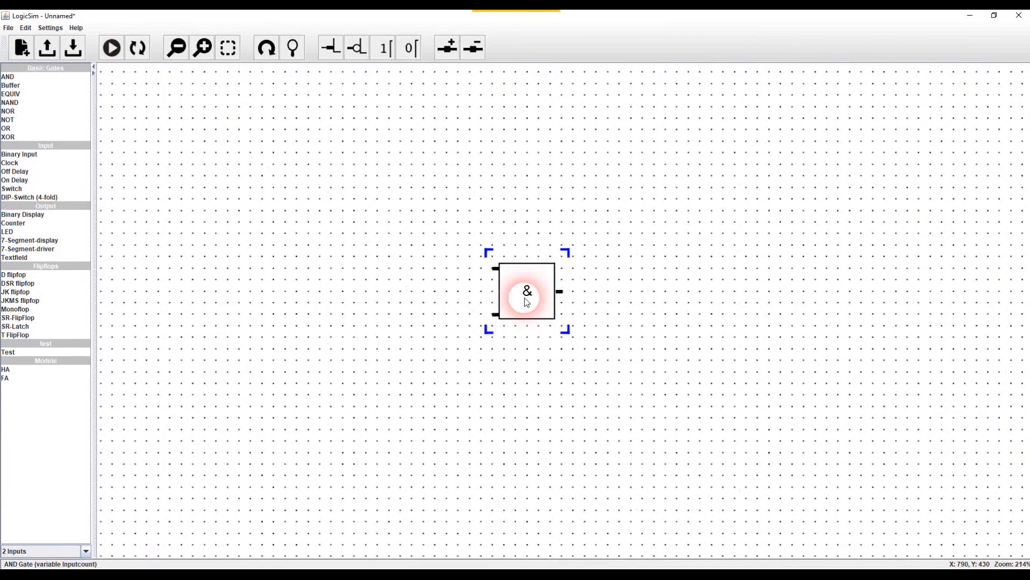
{"action": "left_click_drag", "start_coordinate": [524, 317], "coordinate": [536, 299]}
Turn off Draw Grid to hide the canvas dots.
{"action": "left_click", "coordinate": [50, 28]}
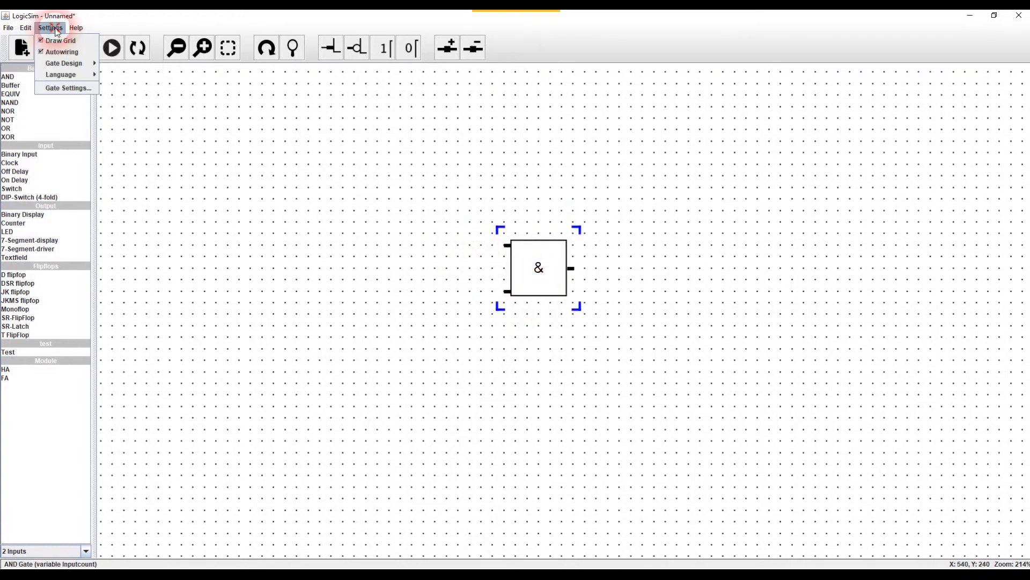
{"action": "left_click", "coordinate": [60, 41]}
{"action": "left_click", "coordinate": [548, 246]}
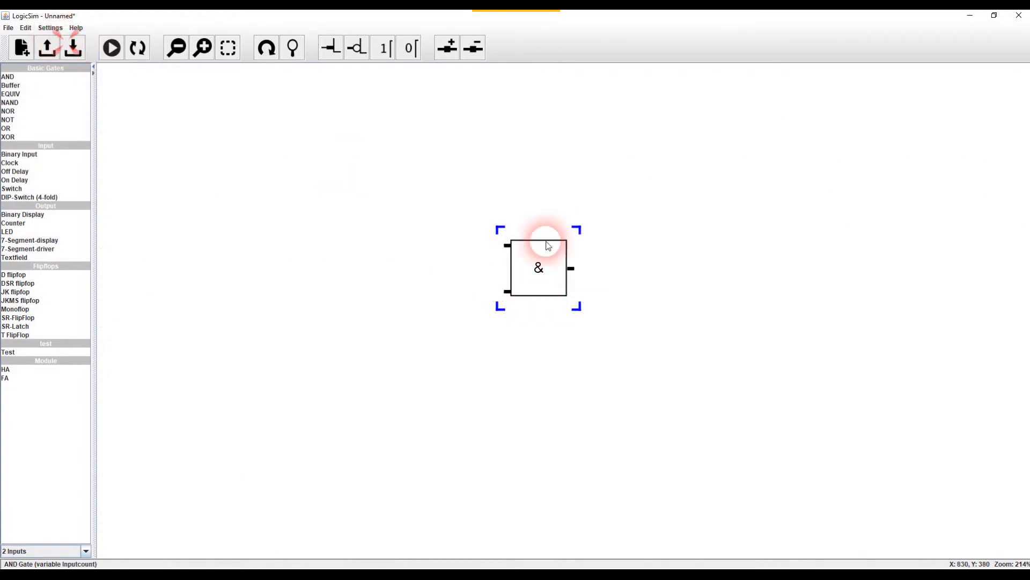
Add a switch and place it to the left of the AND gate, level with the gate's upper input.
{"action": "scroll", "coordinate": [542, 277], "scroll_direction": "up", "scroll_amount": 4}
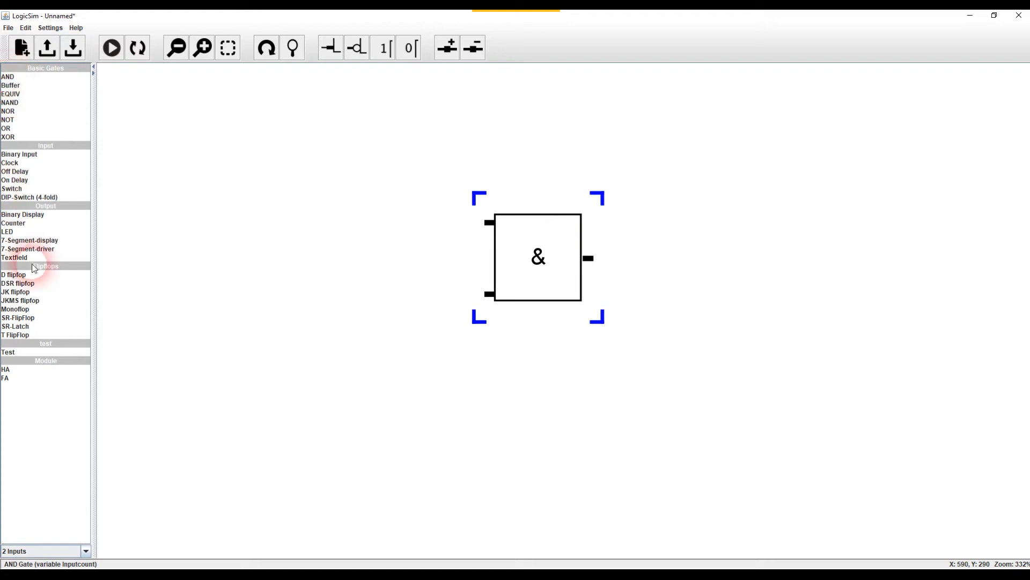
{"action": "left_click", "coordinate": [10, 189]}
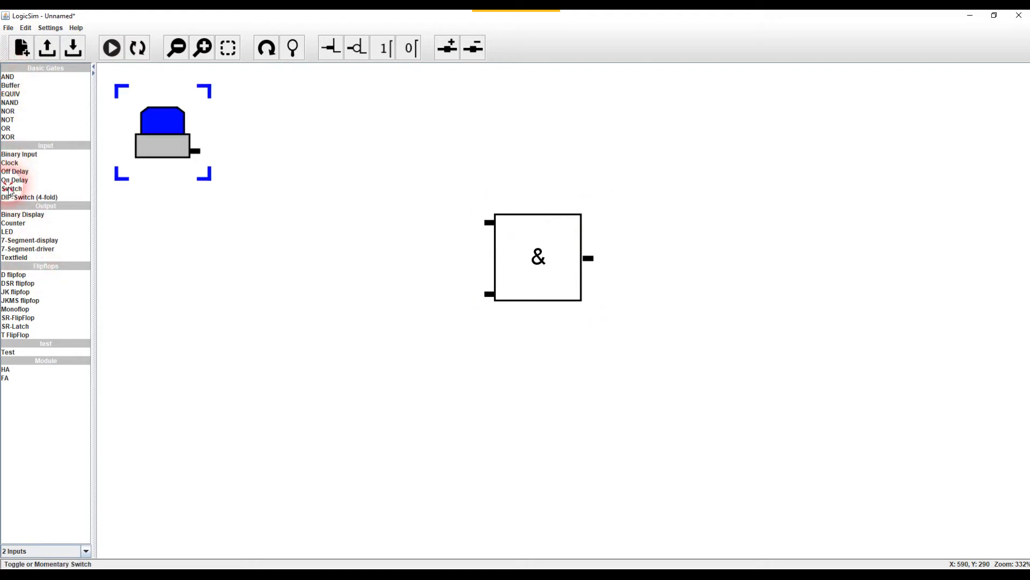
{"action": "left_click_drag", "start_coordinate": [181, 136], "coordinate": [402, 210]}
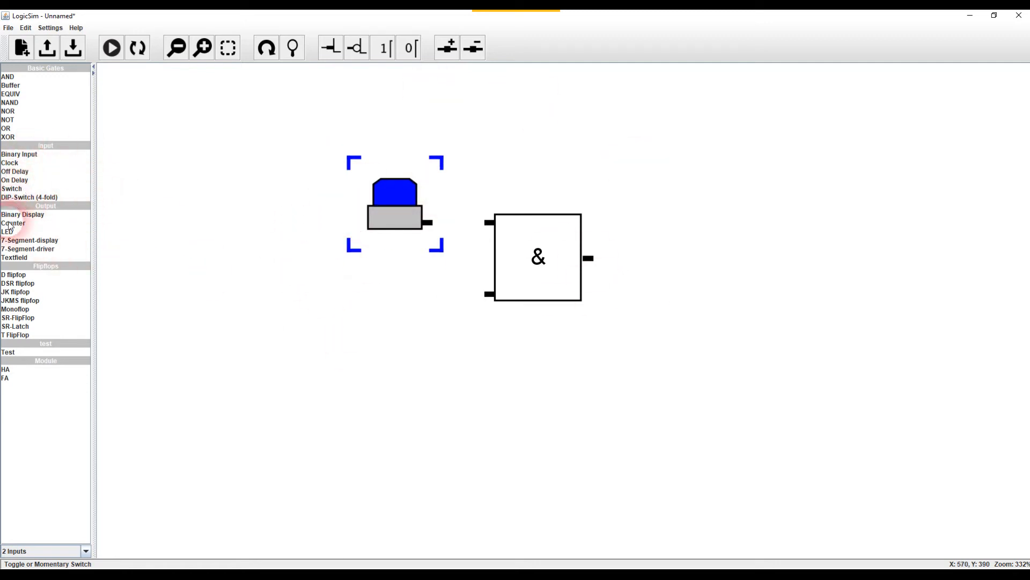
Add a second switch level with the AND gate's lower input, and place an LED to the right of the gate, level with its output.
{"action": "left_click", "coordinate": [11, 189]}
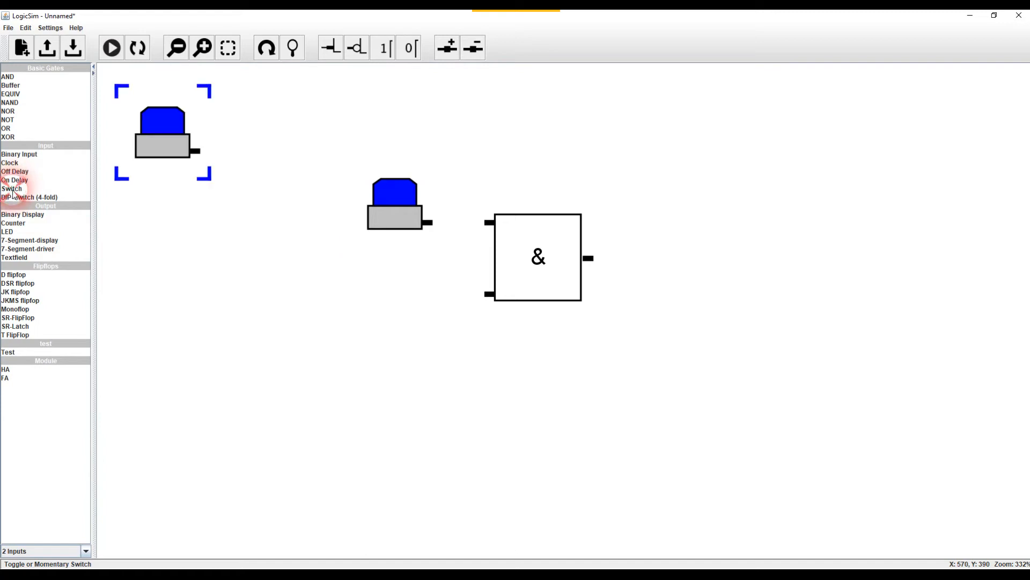
{"action": "left_click_drag", "start_coordinate": [167, 132], "coordinate": [439, 345]}
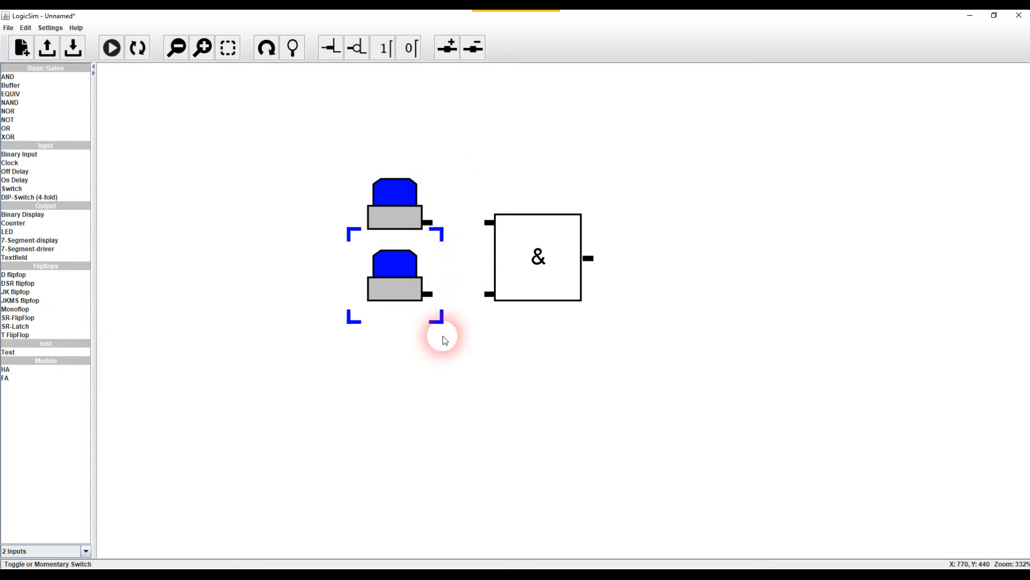
{"action": "left_click", "coordinate": [12, 232]}
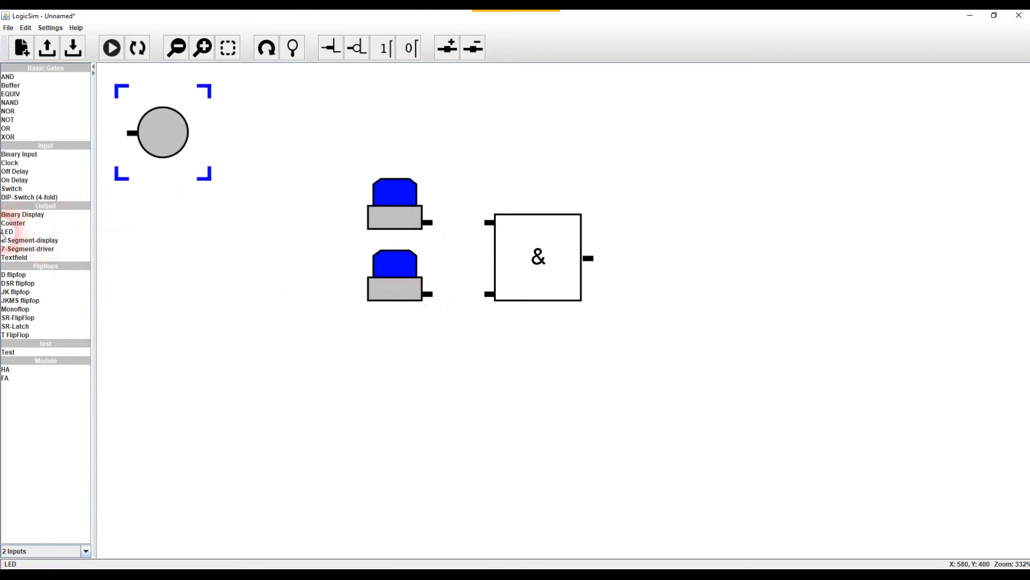
{"action": "left_click_drag", "start_coordinate": [161, 132], "coordinate": [696, 259]}
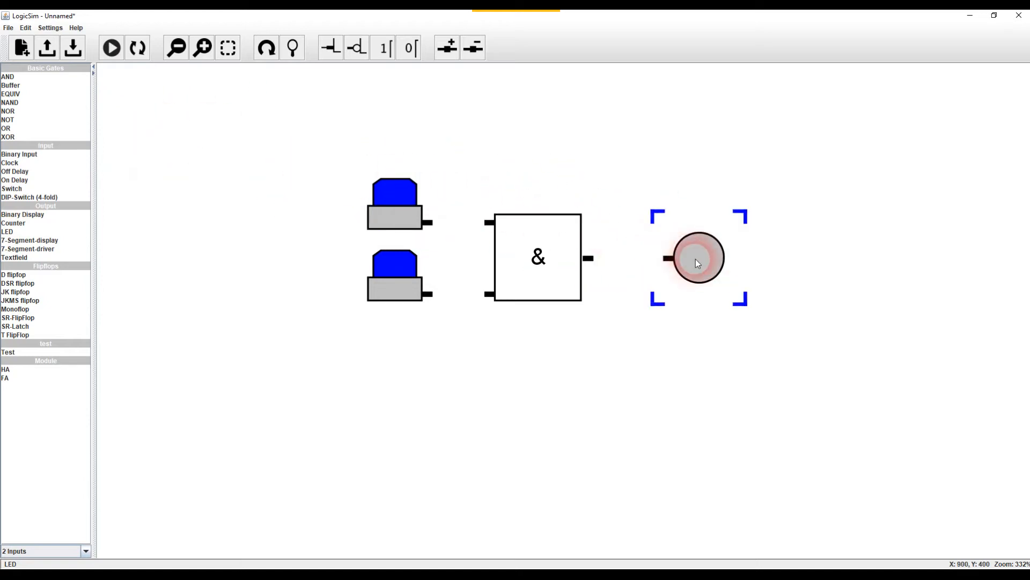
Wire the two switches to the AND gate's inputs and connect the gate's output to the LED.
{"action": "left_click", "coordinate": [430, 294]}
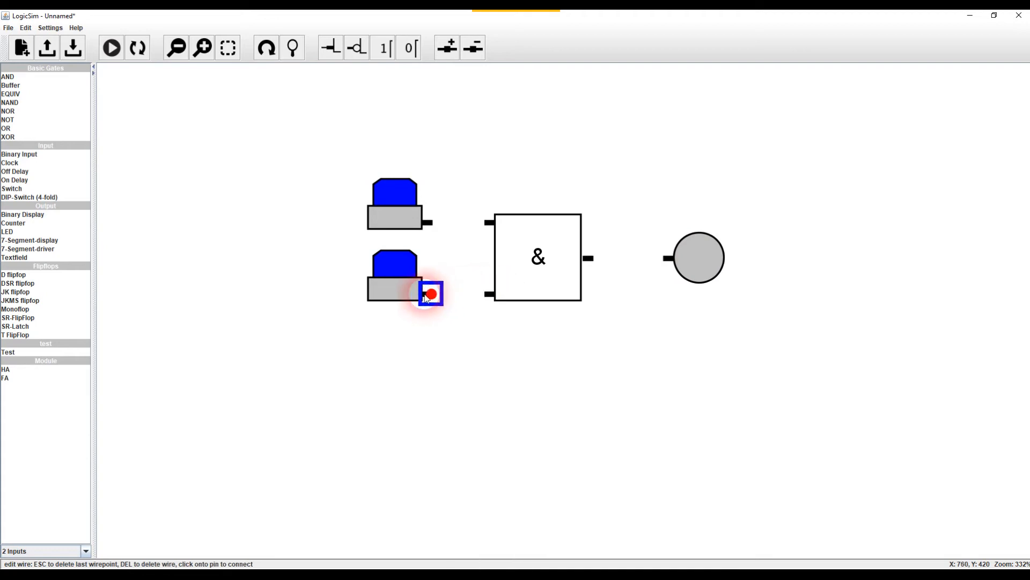
{"action": "left_click", "coordinate": [489, 294]}
{"action": "left_click", "coordinate": [432, 223]}
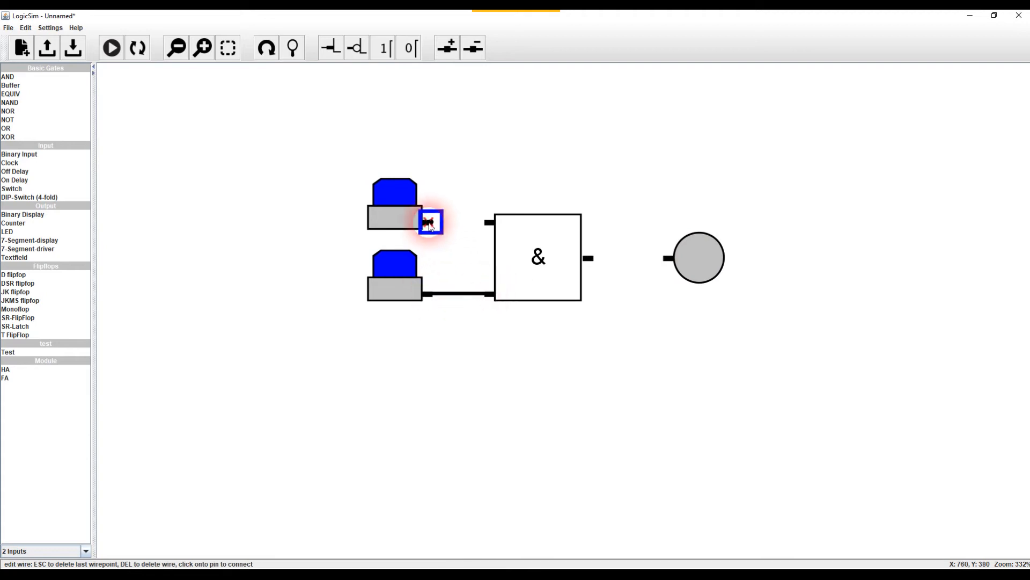
{"action": "left_click", "coordinate": [489, 222]}
{"action": "left_click", "coordinate": [588, 258]}
{"action": "left_click", "coordinate": [668, 258]}
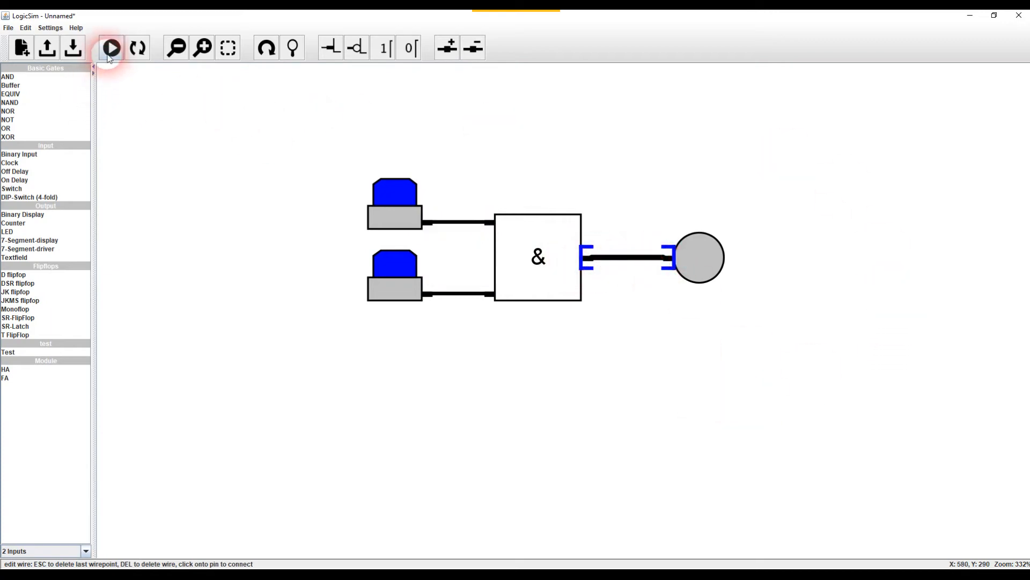
Start the simulation and test the AND gate by turning on the upper and lower switches, and turn both off again.
{"action": "left_click", "coordinate": [385, 203]}
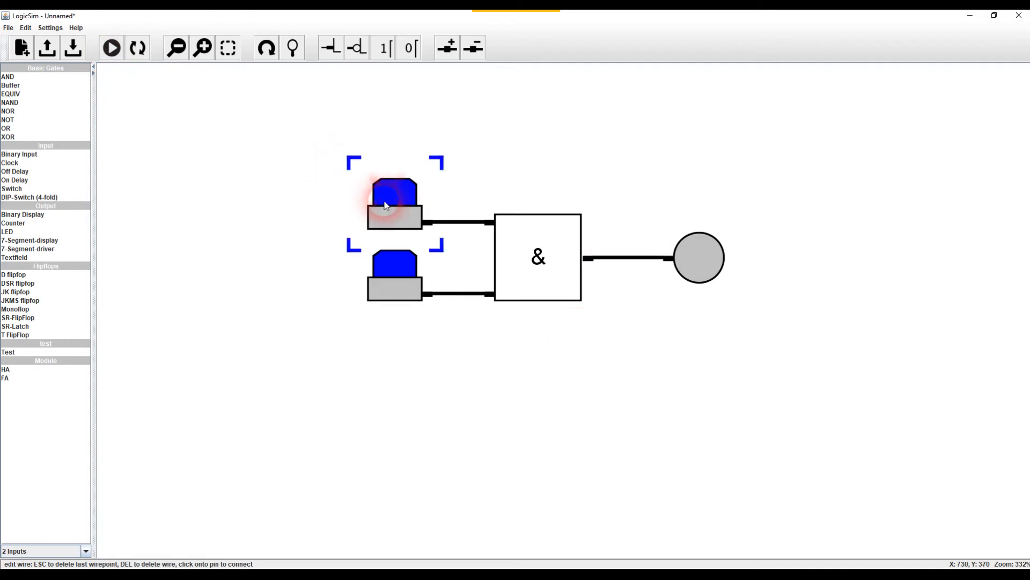
{"action": "left_click", "coordinate": [111, 47]}
{"action": "left_click", "coordinate": [407, 252]}
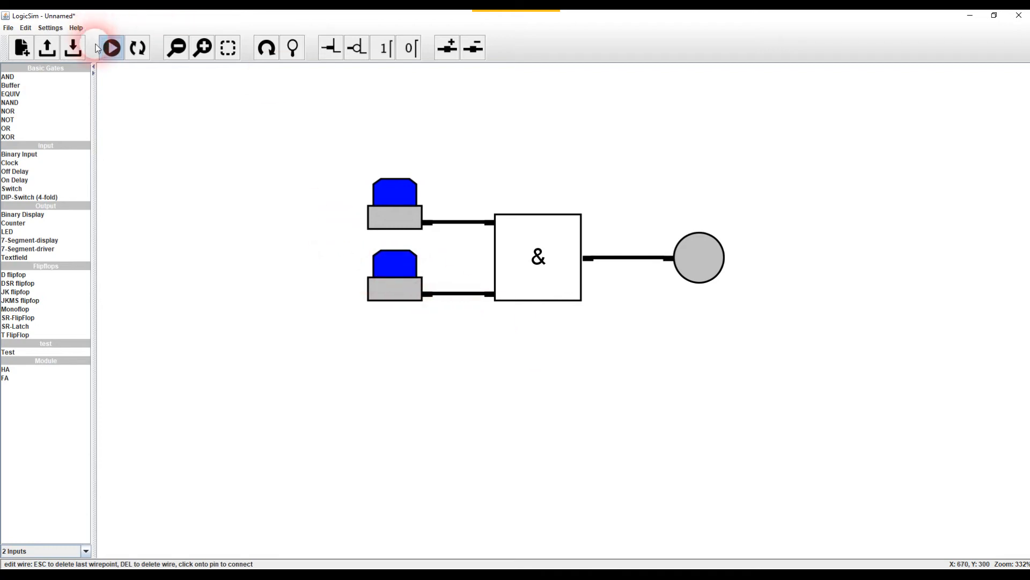
{"action": "left_click", "coordinate": [392, 220]}
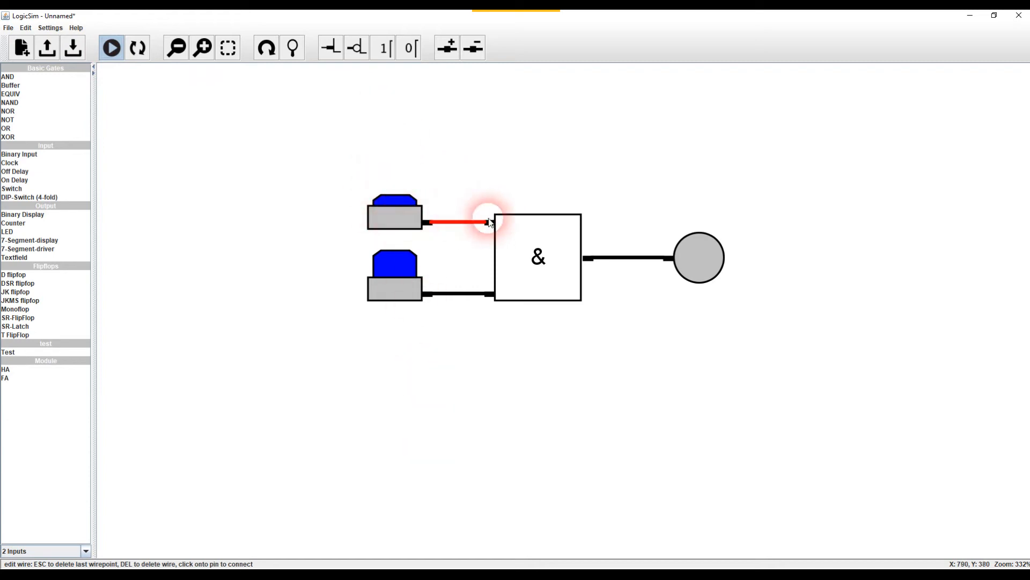
{"action": "left_click", "coordinate": [393, 284]}
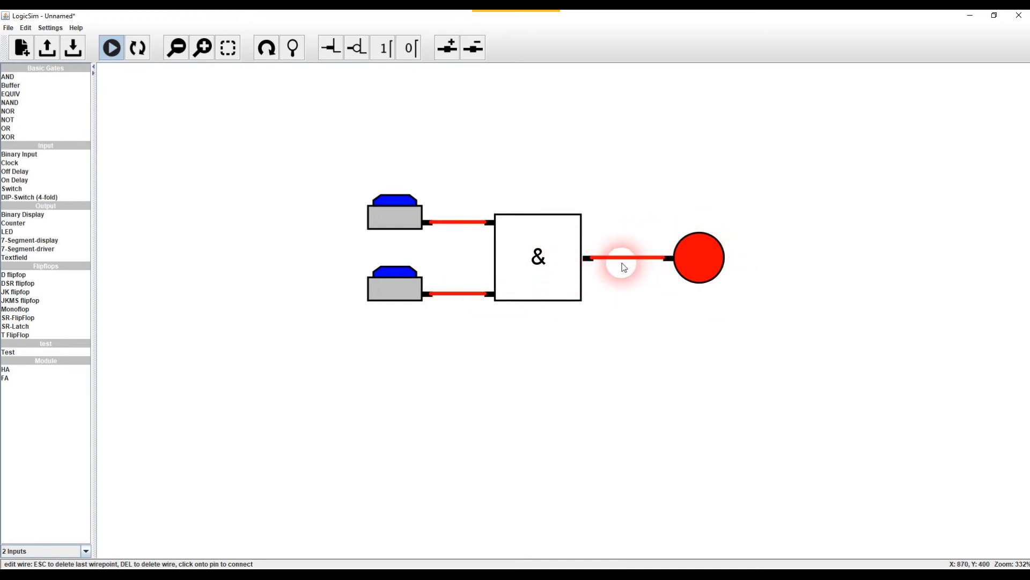
{"action": "left_click", "coordinate": [410, 284]}
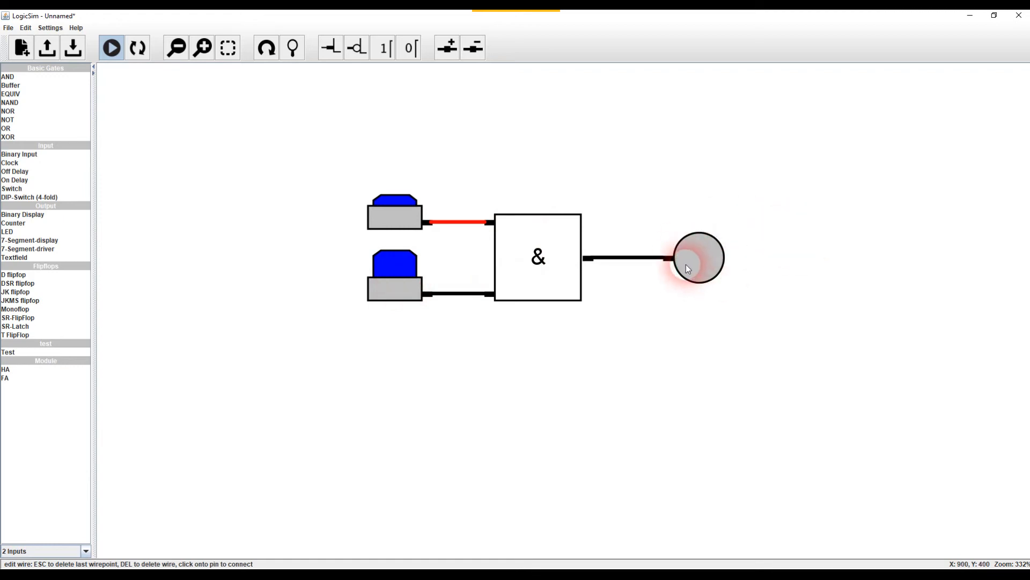
{"action": "left_click", "coordinate": [403, 218]}
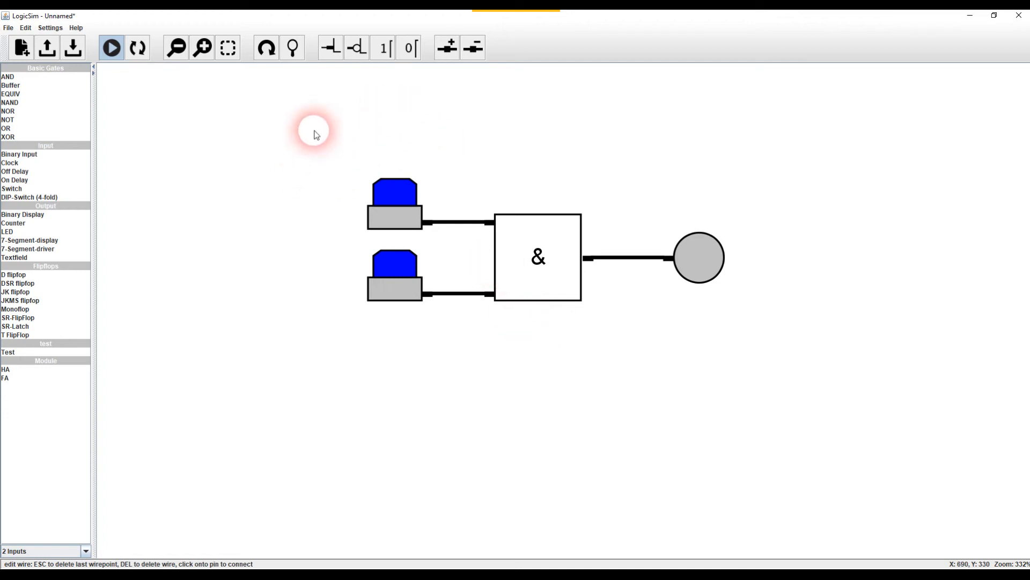
Add NOR gates, stop the simulation, and move one NOR gate below and to the right of the AND gate.
{"action": "scroll", "coordinate": [740, 352], "scroll_direction": "down", "scroll_amount": 4}
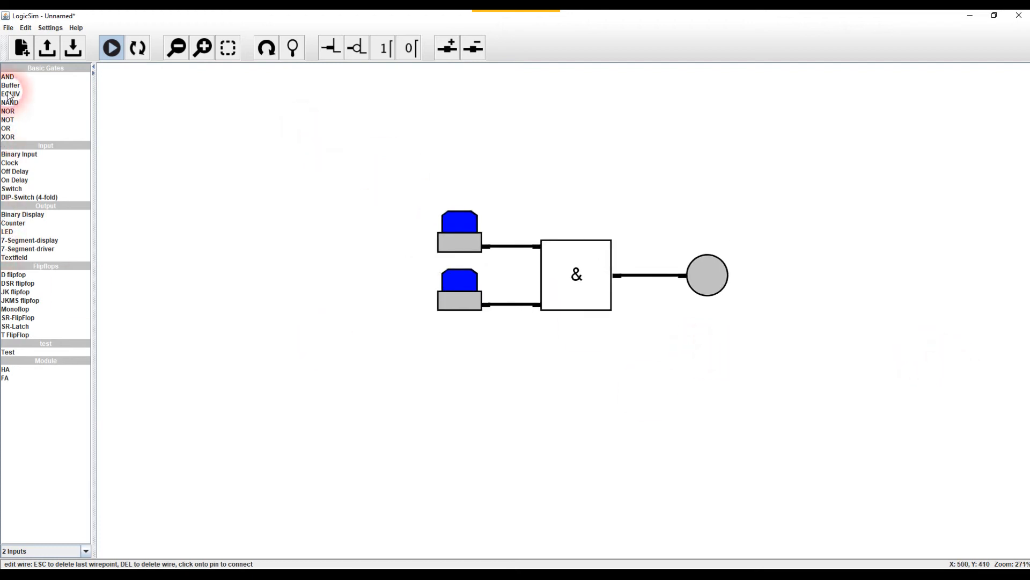
{"action": "double_click", "coordinate": [8, 112]}
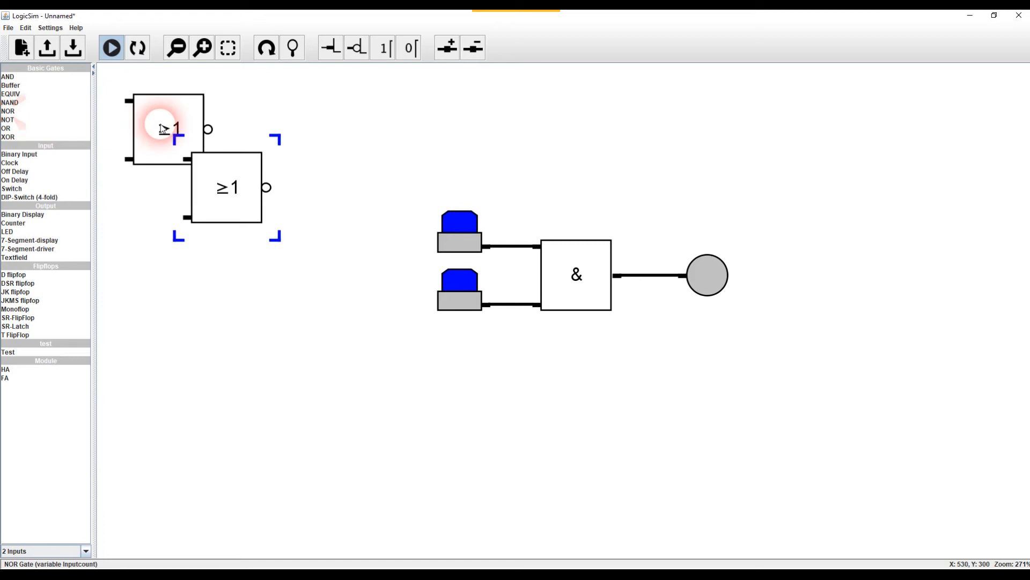
{"action": "left_click", "coordinate": [216, 187]}
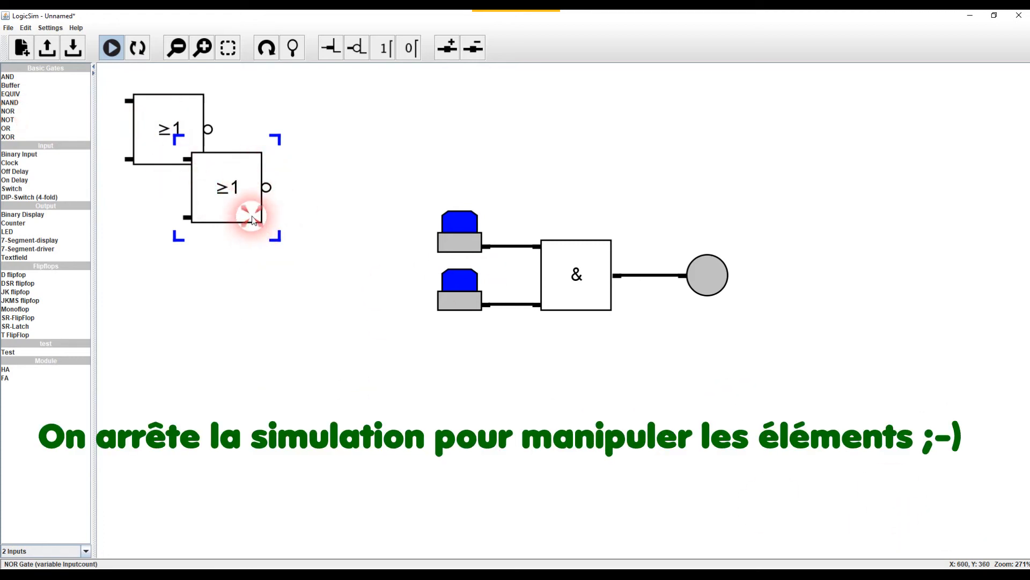
{"action": "left_click", "coordinate": [159, 140]}
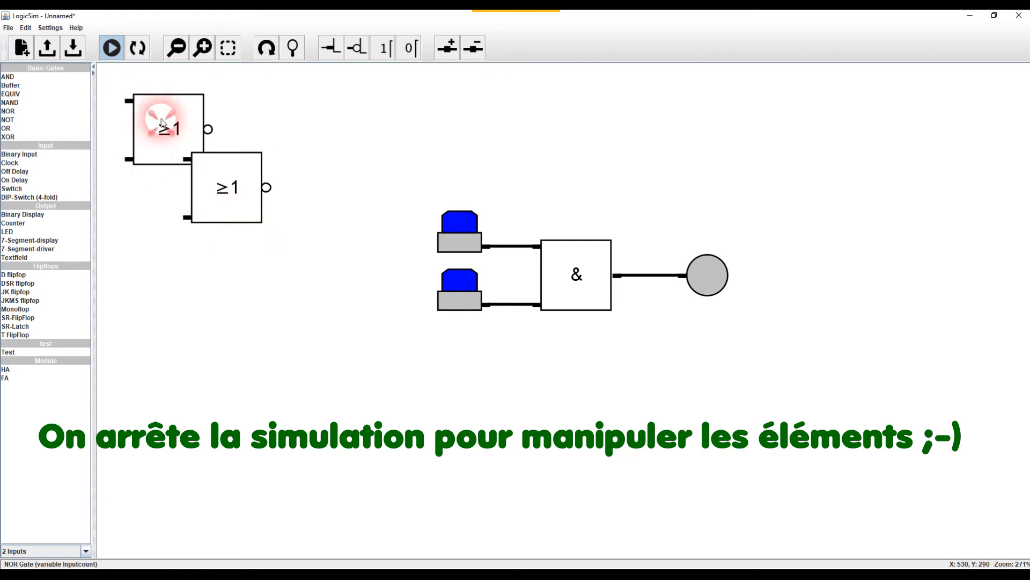
{"action": "left_click", "coordinate": [218, 188]}
{"action": "left_click", "coordinate": [111, 47]}
{"action": "left_click", "coordinate": [197, 184]}
{"action": "left_click_drag", "start_coordinate": [210, 183], "coordinate": [778, 421]}
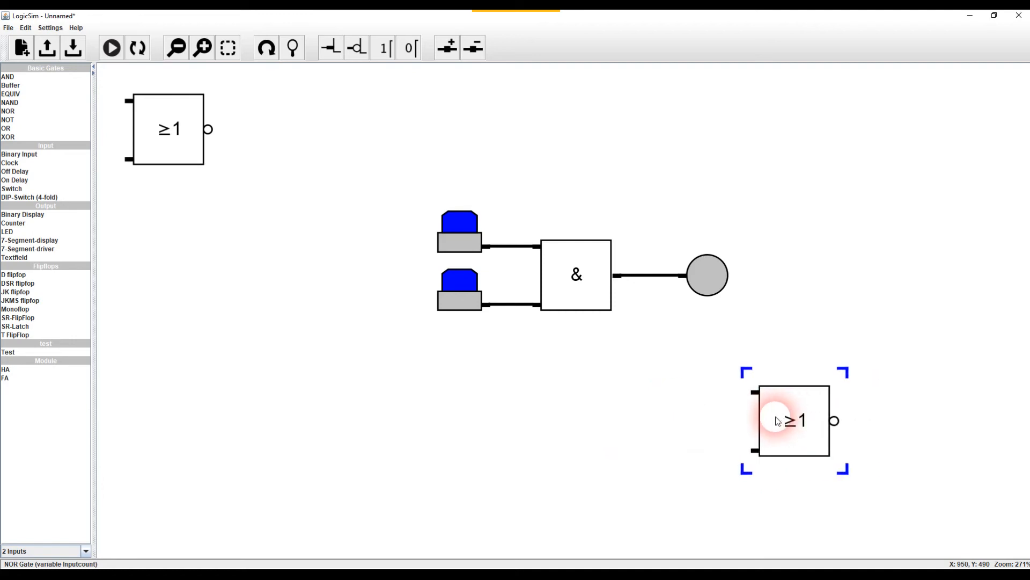
Delete the surplus NOR gate and shift the remaining one left, below the AND gate's LED.
{"action": "left_click", "coordinate": [196, 154]}
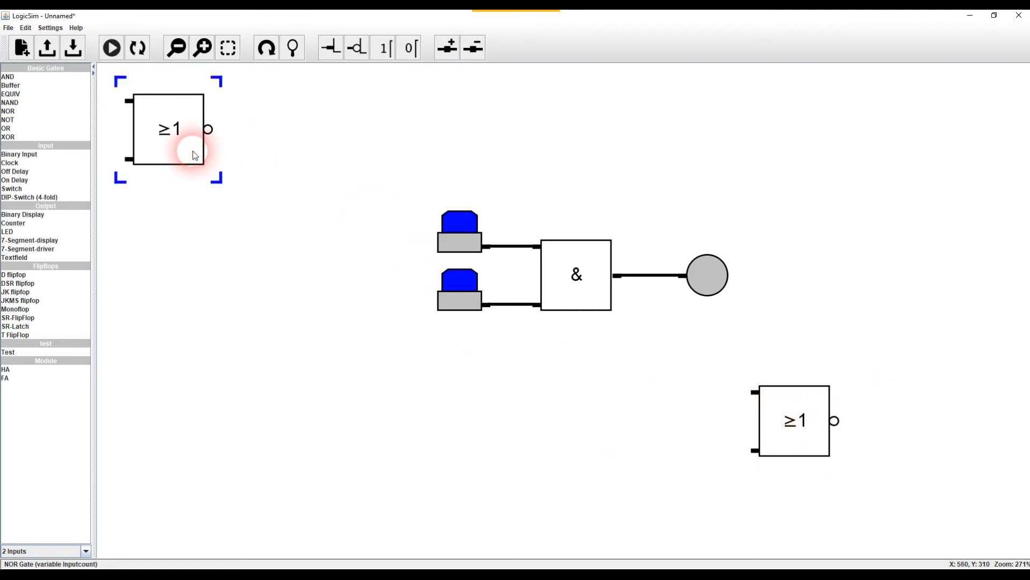
{"action": "key", "text": "Delete"}
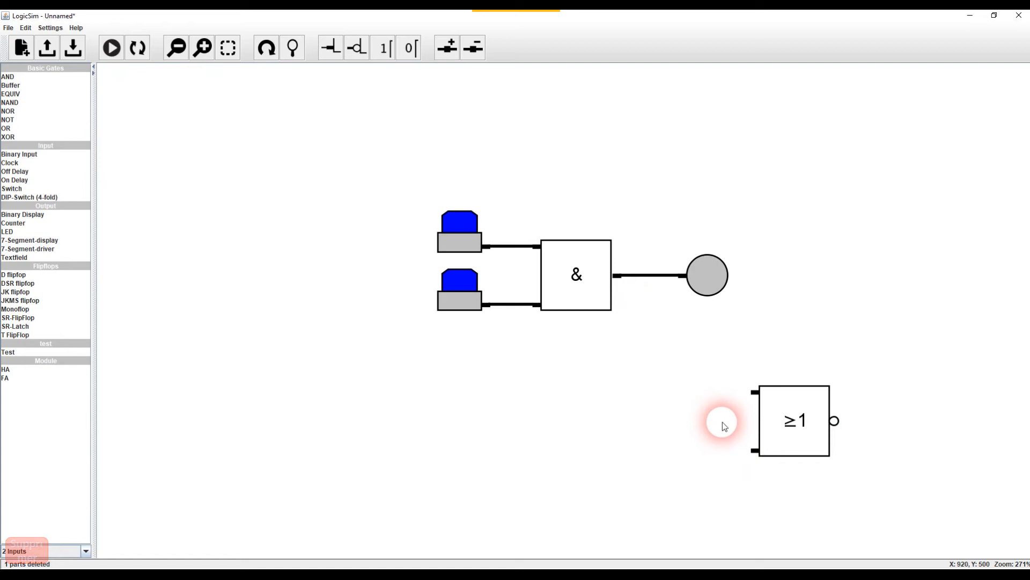
{"action": "left_click_drag", "start_coordinate": [778, 437], "coordinate": [632, 437]}
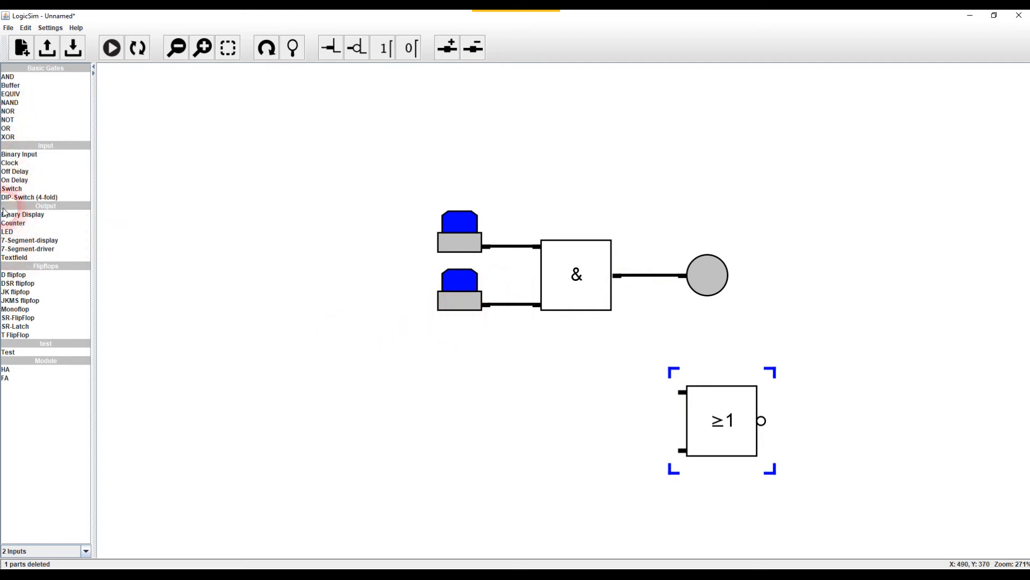
Add a third switch to the left of the NOR gate and wire it to the gate's lower input.
{"action": "left_click", "coordinate": [10, 189]}
{"action": "left_click_drag", "start_coordinate": [163, 120], "coordinate": [569, 445]}
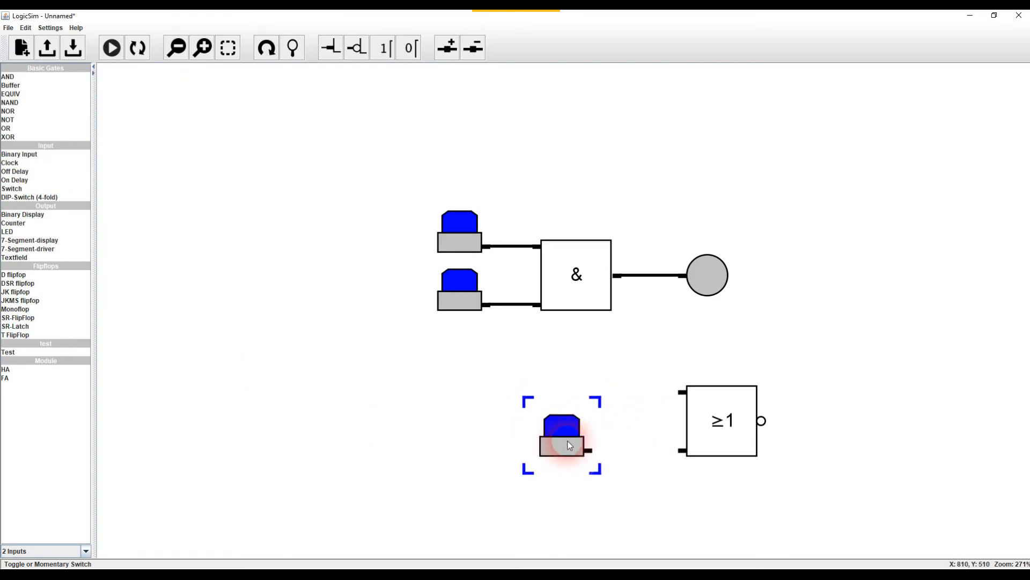
{"action": "left_click", "coordinate": [594, 453]}
{"action": "left_click", "coordinate": [677, 451]}
Wire the AND gate's output down to the NOR gate's upper input with a right-angle corner.
{"action": "left_click", "coordinate": [622, 277]}
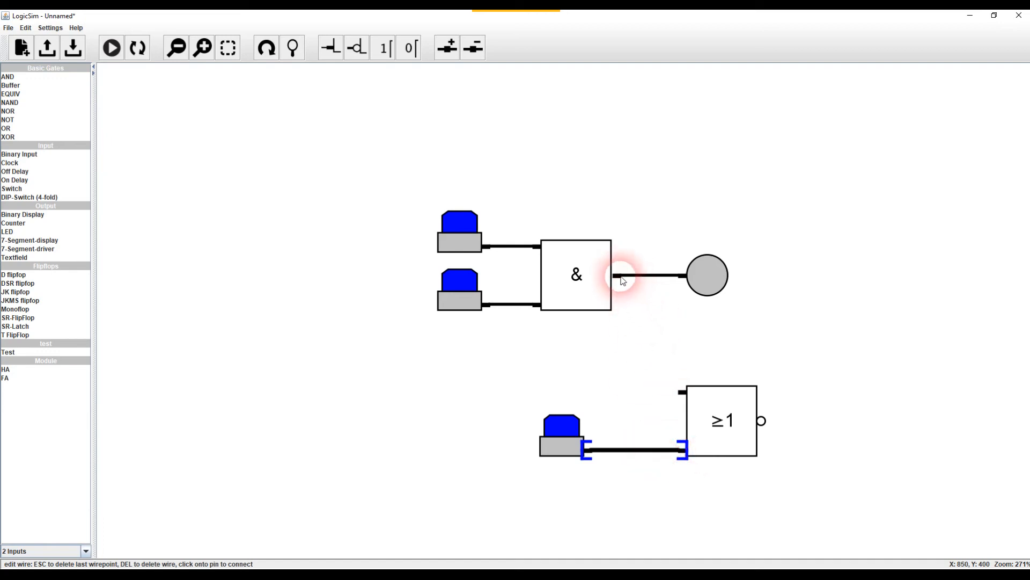
{"action": "left_click", "coordinate": [620, 275]}
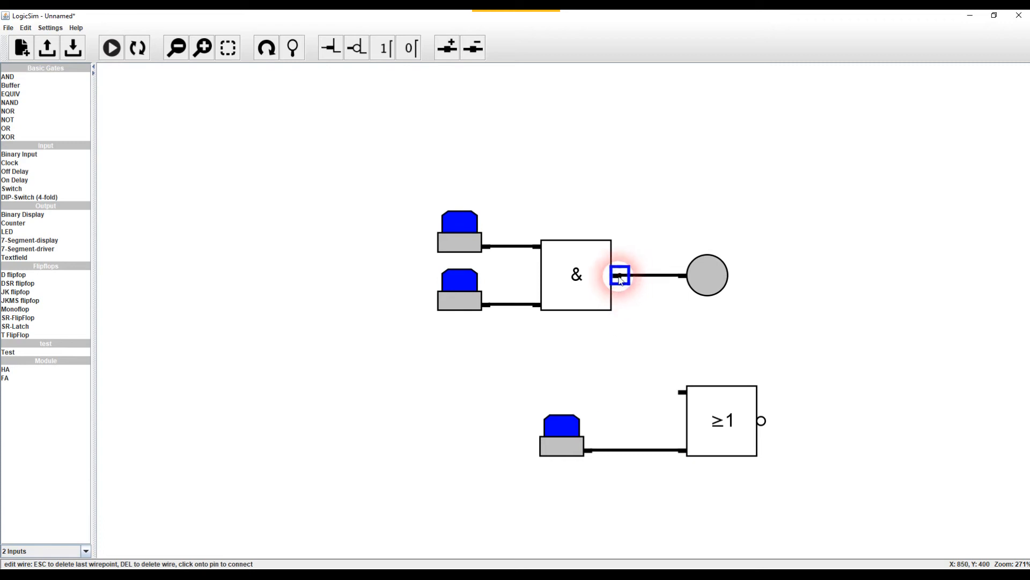
{"action": "left_click", "coordinate": [620, 320]}
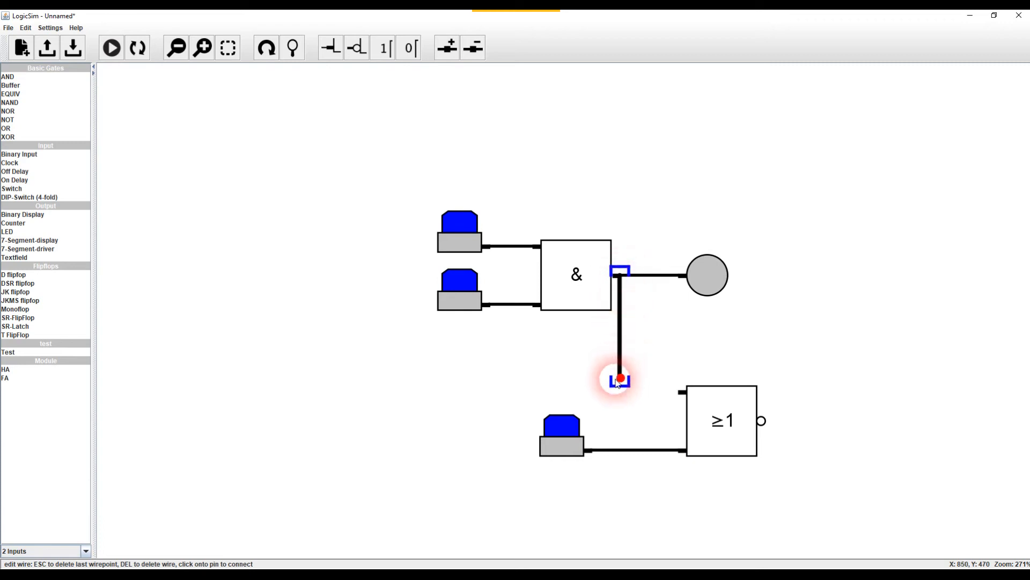
{"action": "left_click", "coordinate": [620, 392]}
{"action": "left_click", "coordinate": [680, 391]}
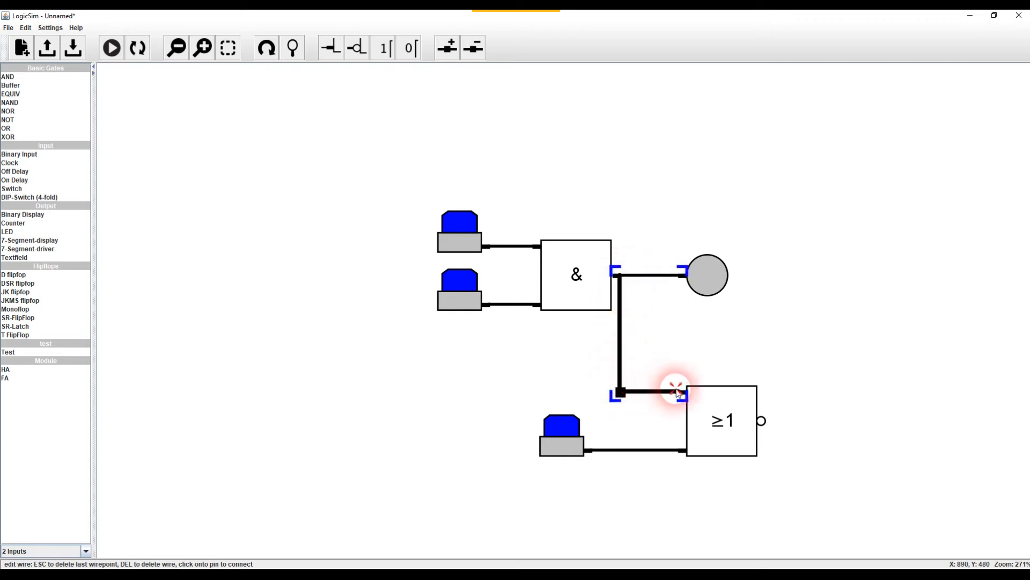
Add an LED to the right of the NOR gate and connect it to the gate's output.
{"action": "left_click", "coordinate": [10, 232]}
{"action": "left_click_drag", "start_coordinate": [156, 116], "coordinate": [856, 433]}
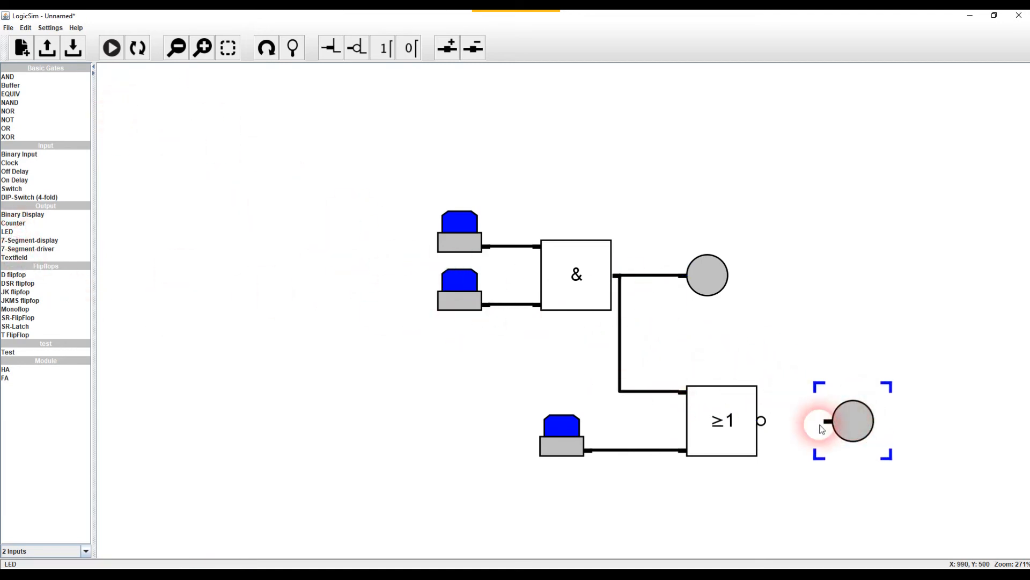
{"action": "left_click", "coordinate": [763, 421]}
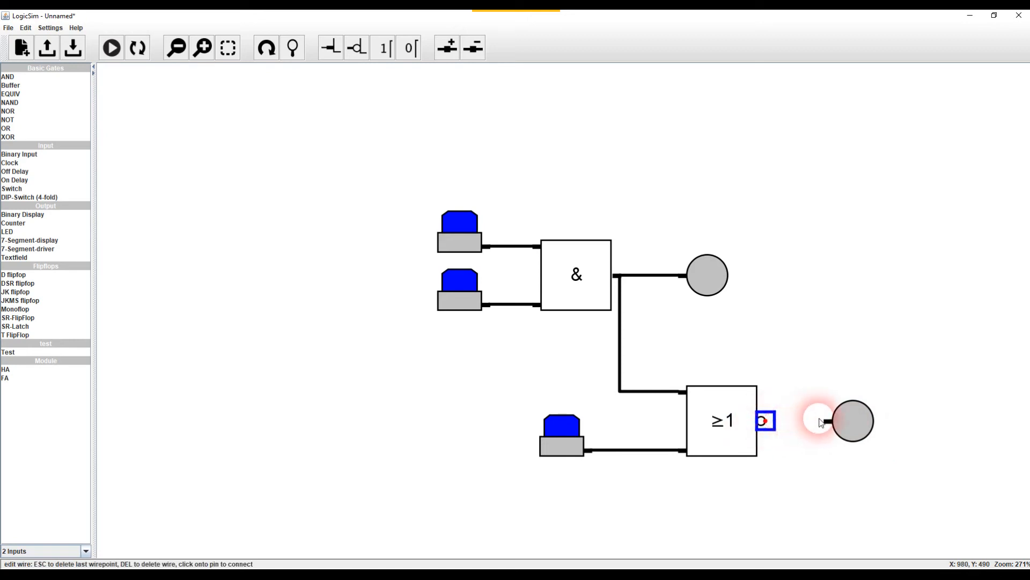
{"action": "left_click", "coordinate": [829, 421]}
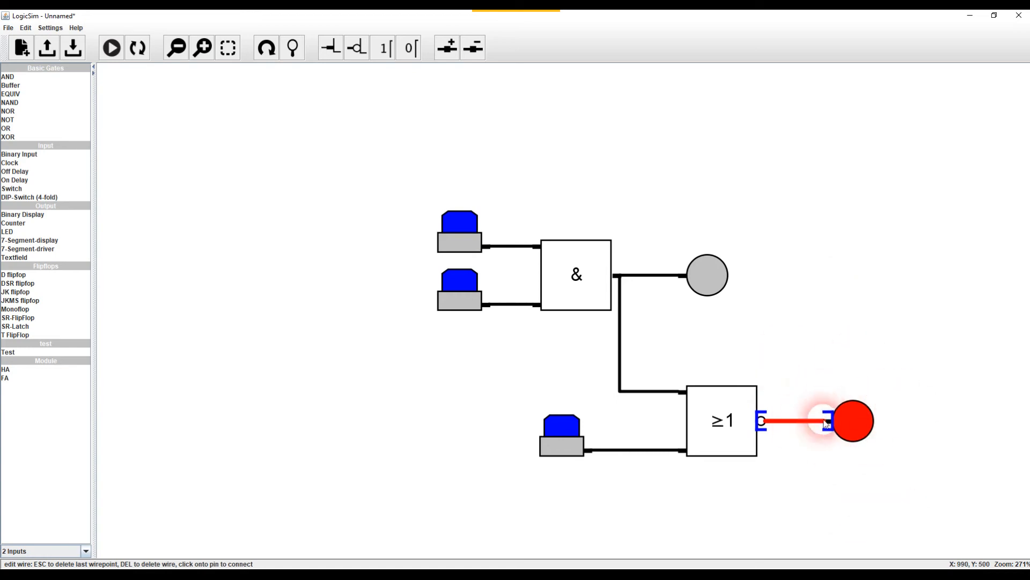
Start the simulation and test the combined AND and NOR circuit by turning all three switches on and off again.
{"action": "left_click", "coordinate": [107, 49]}
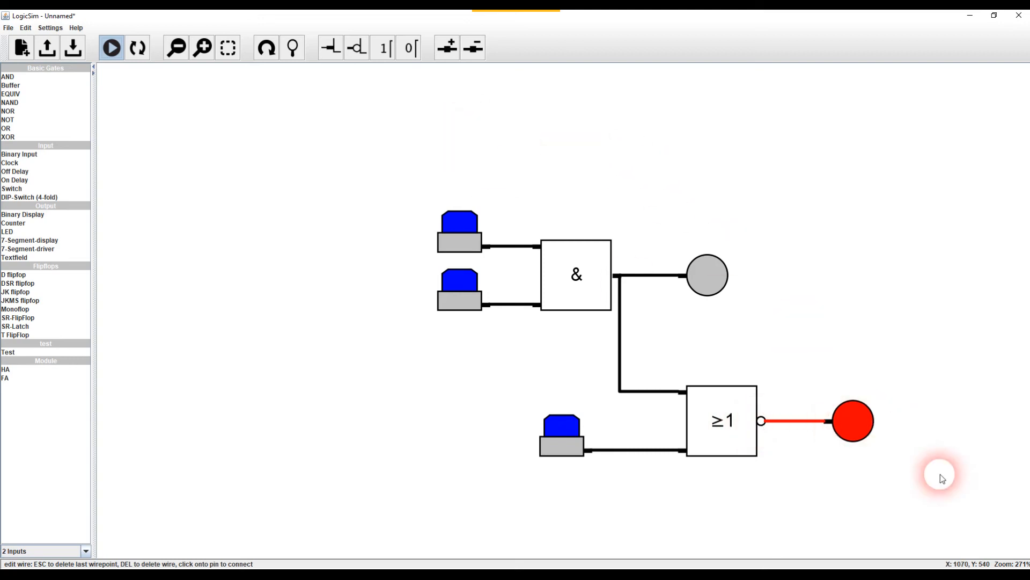
{"action": "left_click", "coordinate": [572, 427]}
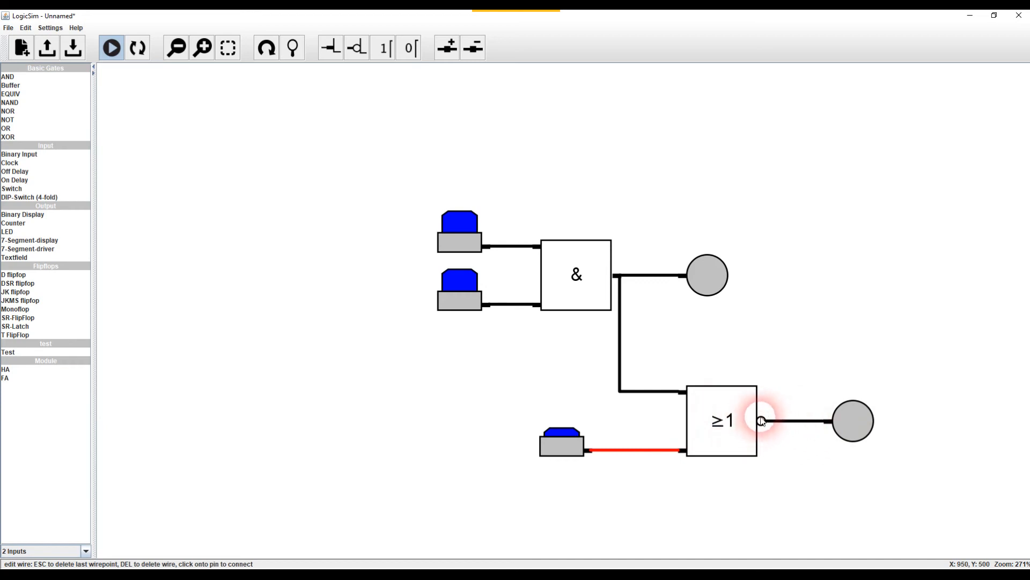
{"action": "left_click", "coordinate": [469, 292]}
{"action": "left_click", "coordinate": [455, 236]}
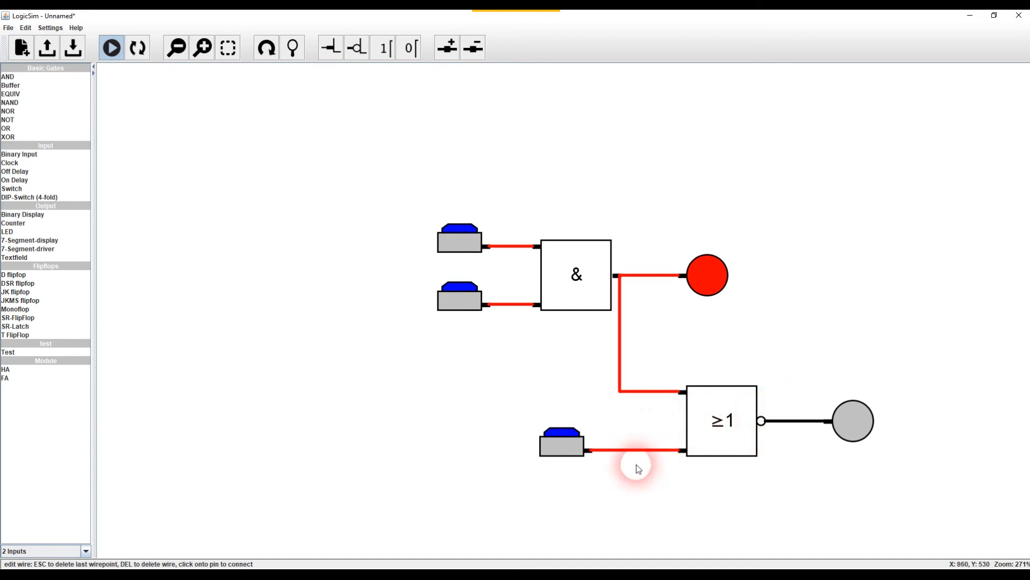
{"action": "left_click", "coordinate": [560, 446]}
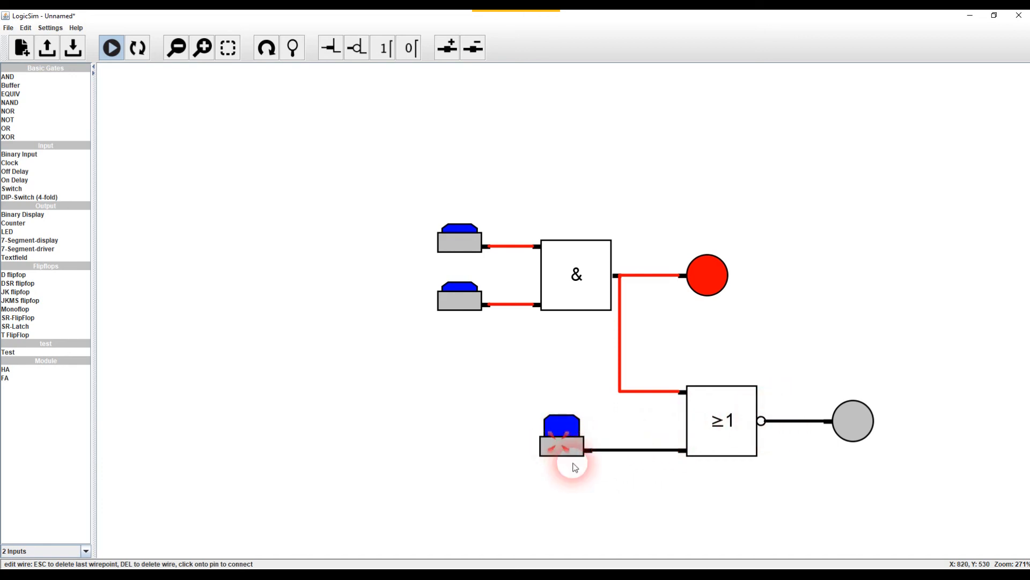
{"action": "left_click", "coordinate": [465, 295]}
{"action": "left_click", "coordinate": [465, 248]}
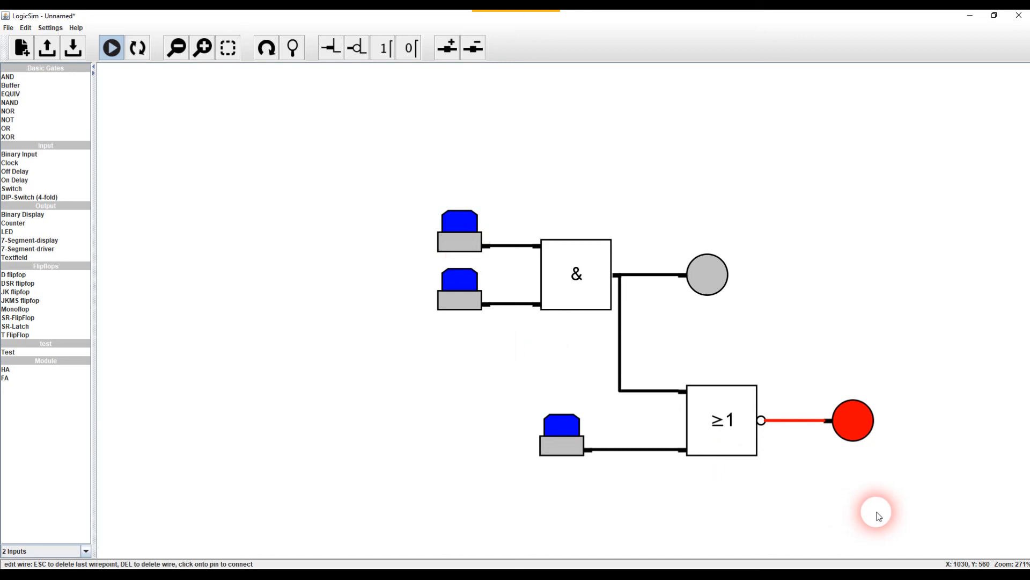